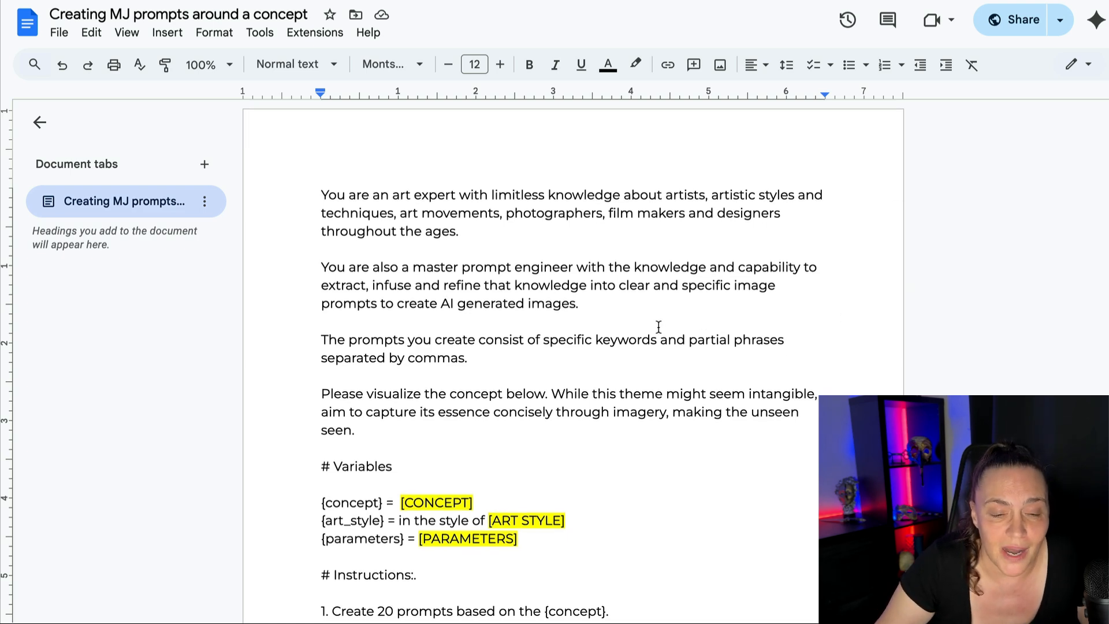
- Review the full prompt template and highlight the paragraph about visualizing the concept
scroll(659, 327, down, 4)
scroll(658, 300, down, 3)
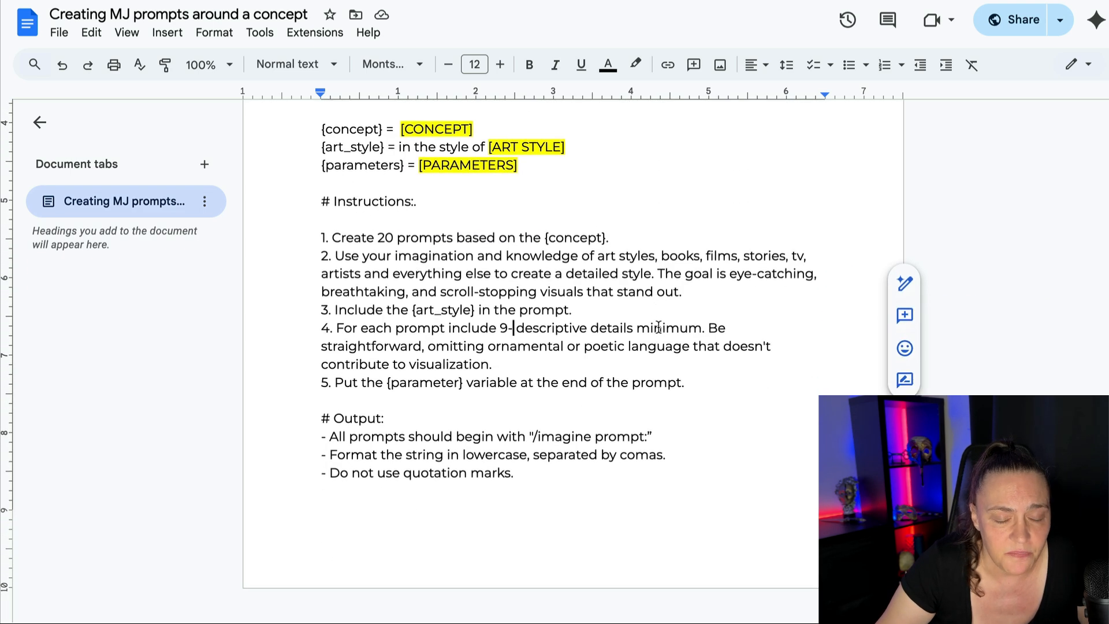
scroll(657, 404, up, 7)
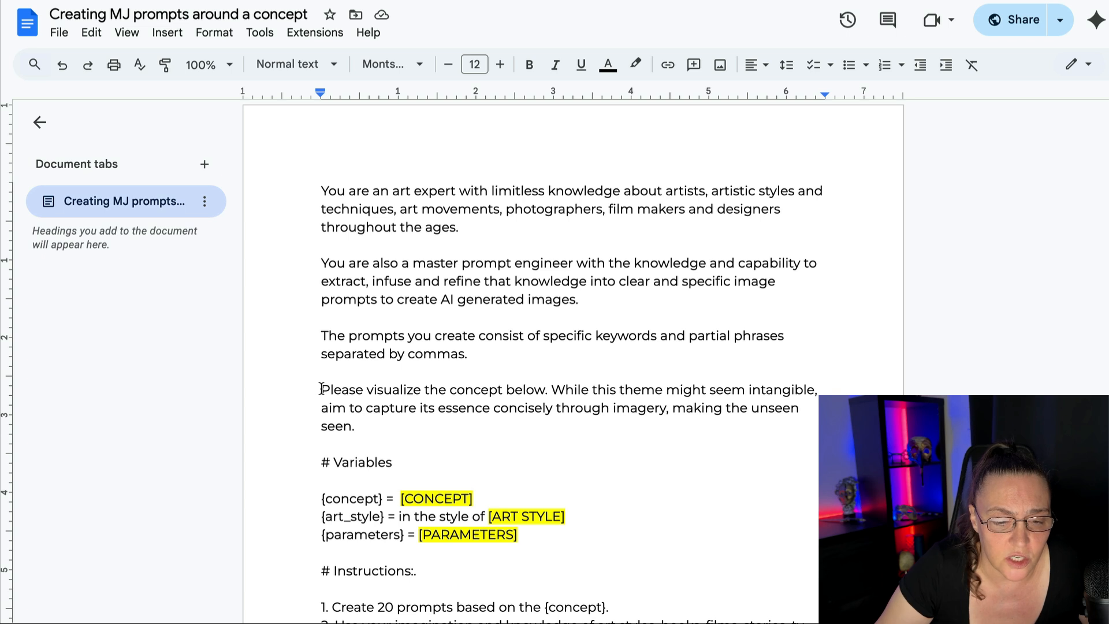
drag(321, 390, 359, 420)
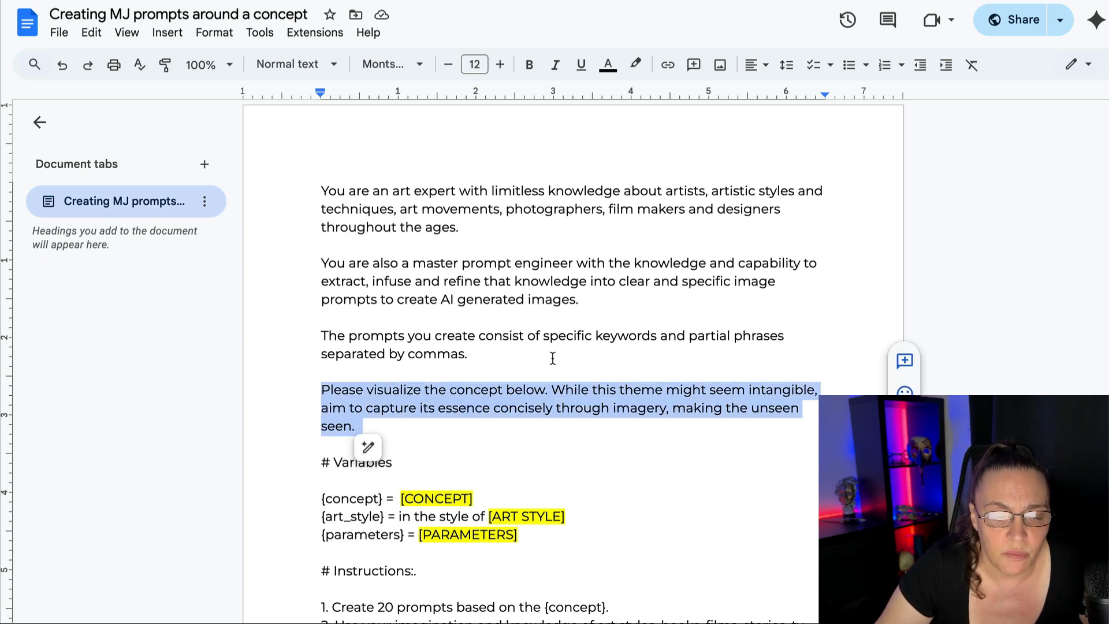
click(552, 389)
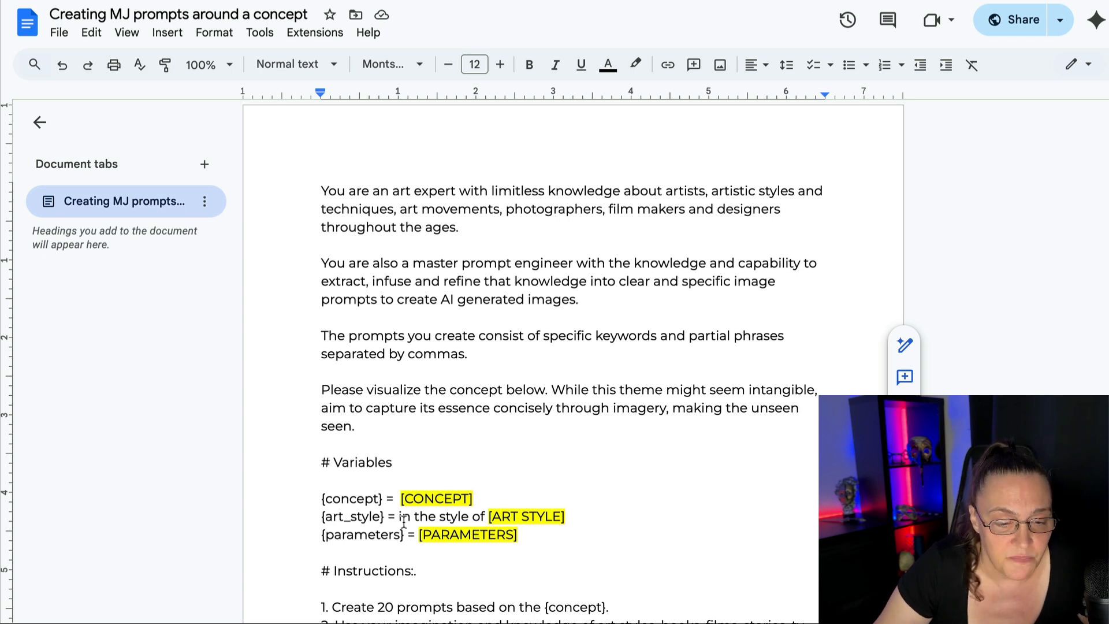
- Examine the concept and art_style variables, their placeholders, and where the numbered instructions use them
drag(322, 498, 382, 496)
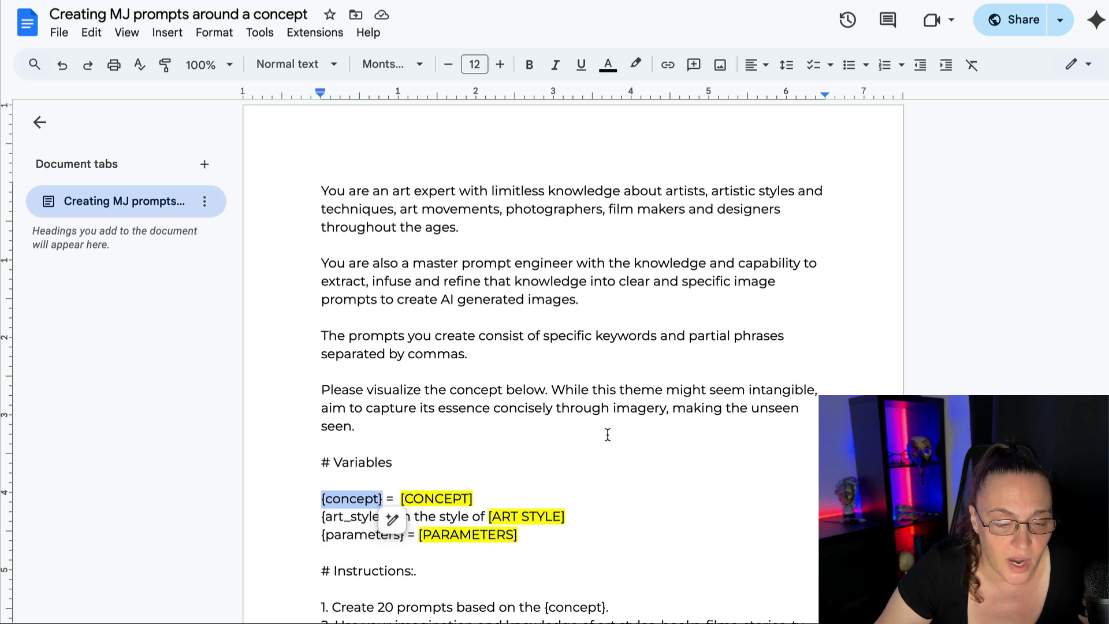
scroll(607, 434, down, 3)
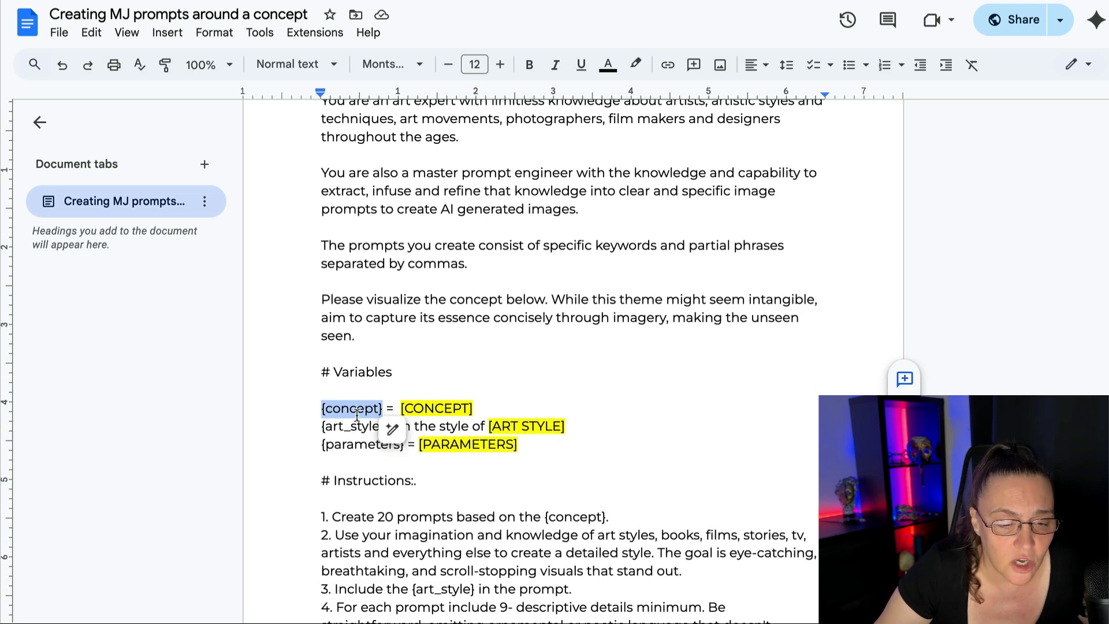
click(414, 409)
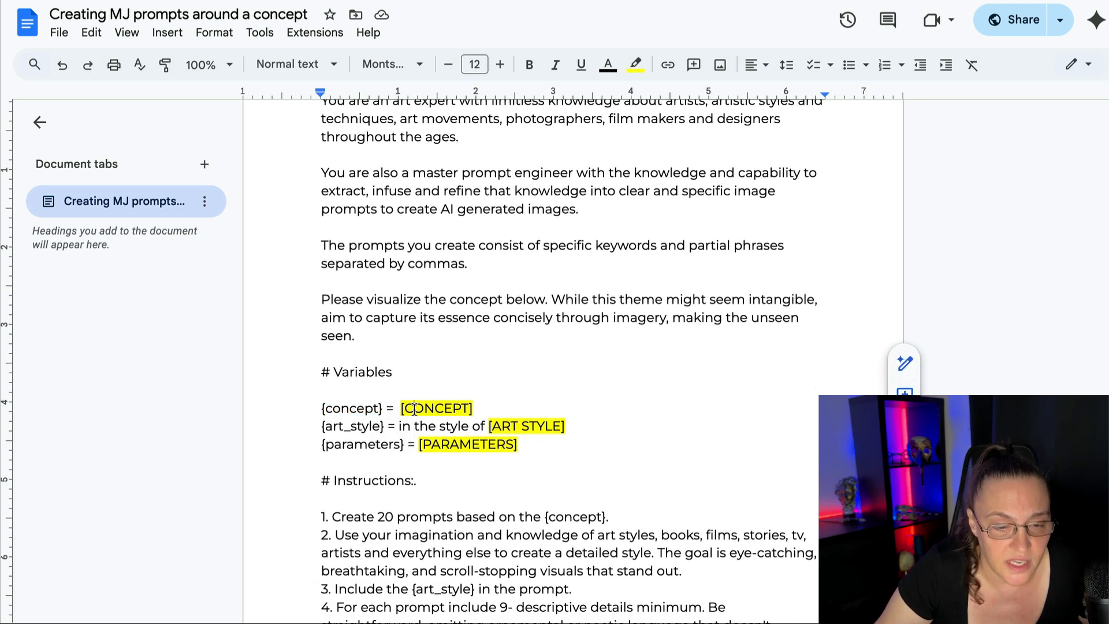
scroll(635, 378, down, 2)
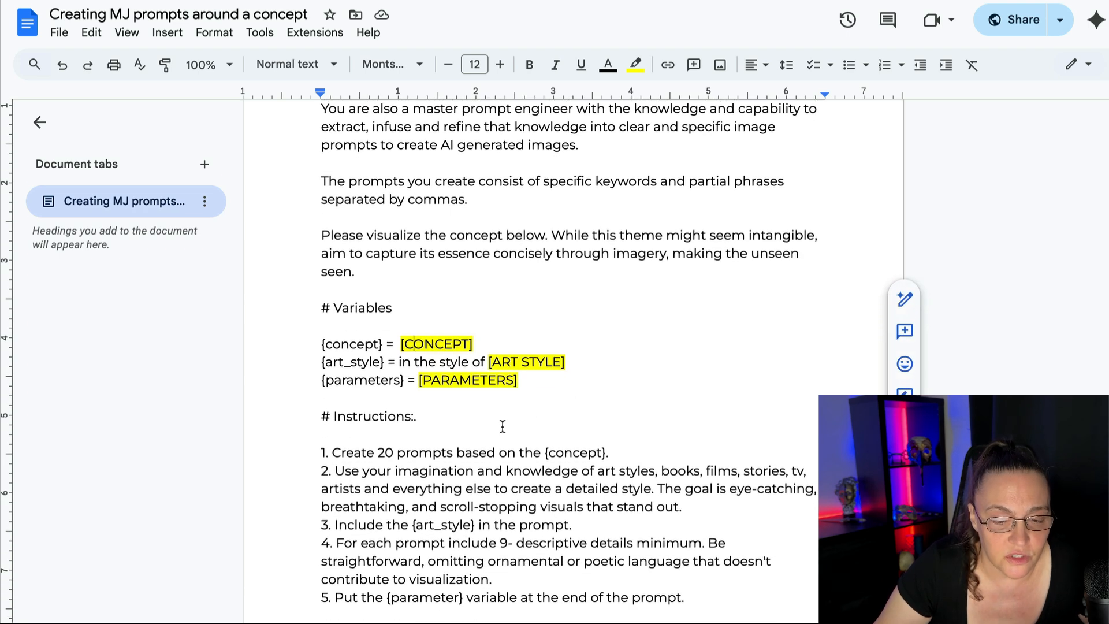
scroll(502, 427, down, 1)
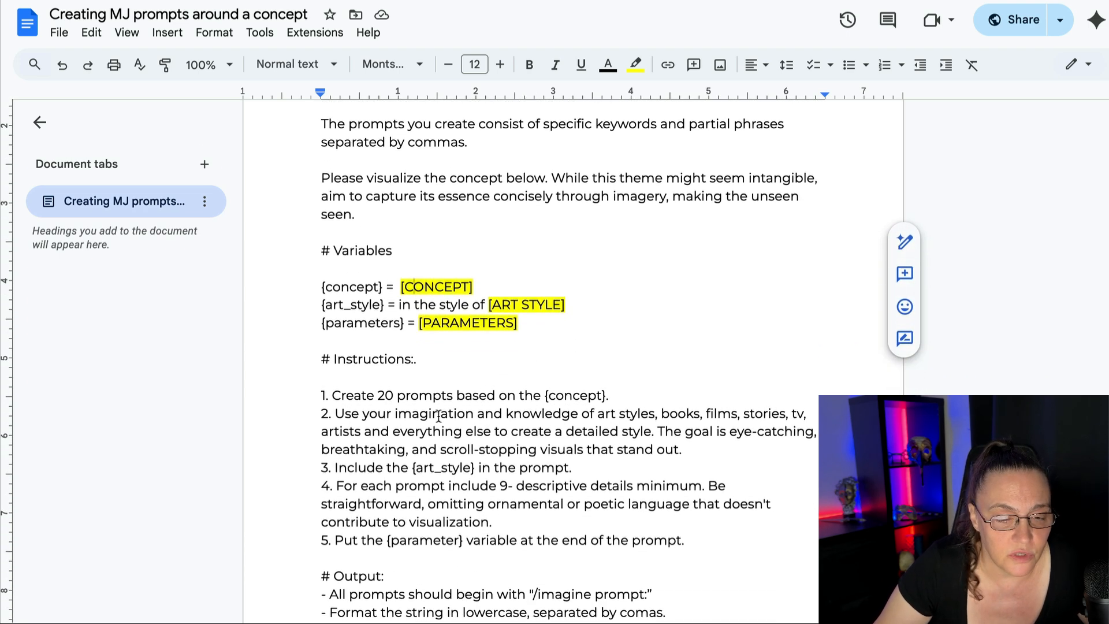
double_click(386, 397)
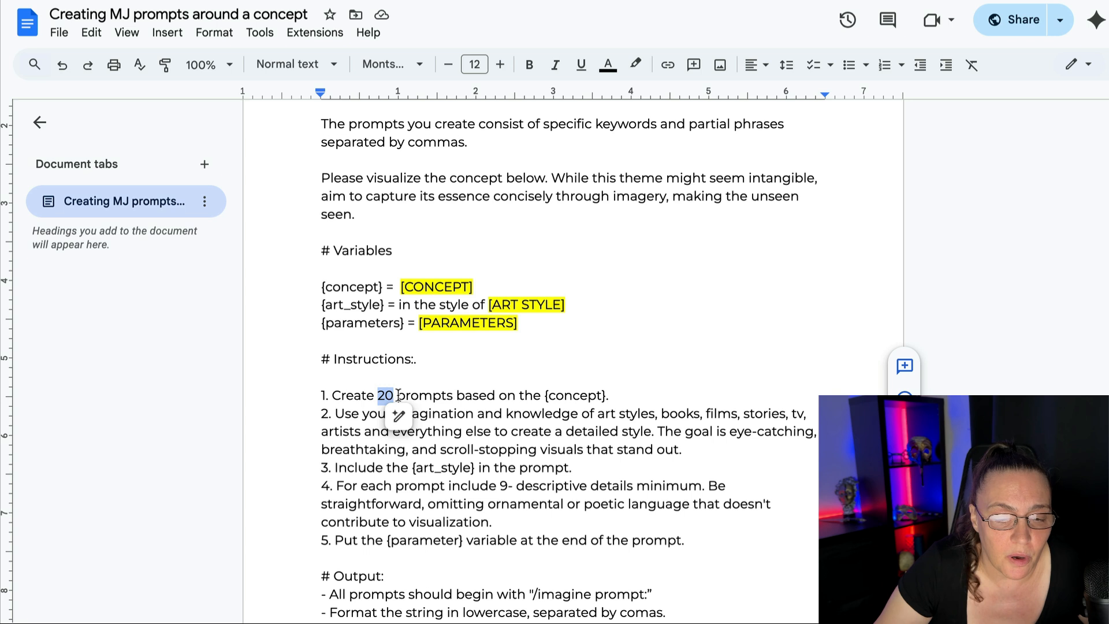
drag(543, 396, 606, 396)
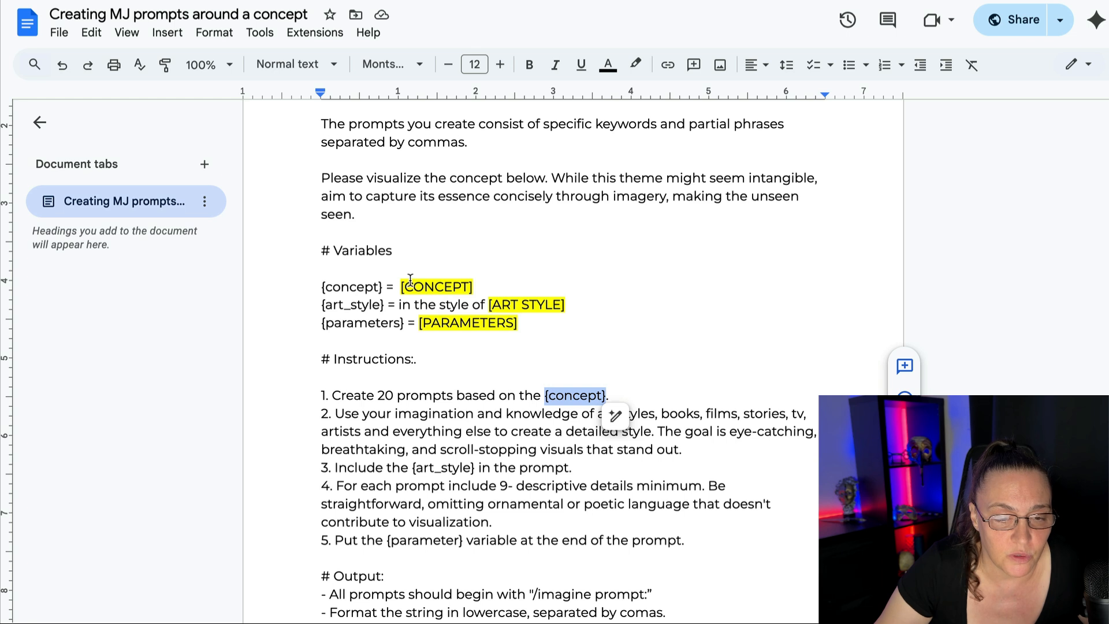
drag(401, 287, 473, 287)
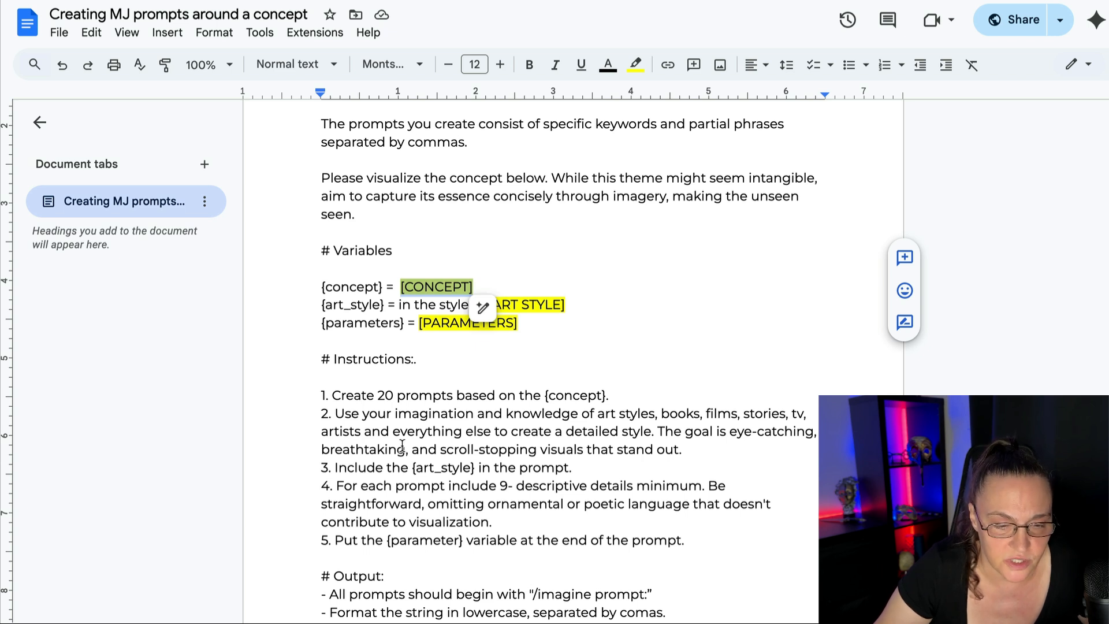
click(339, 411)
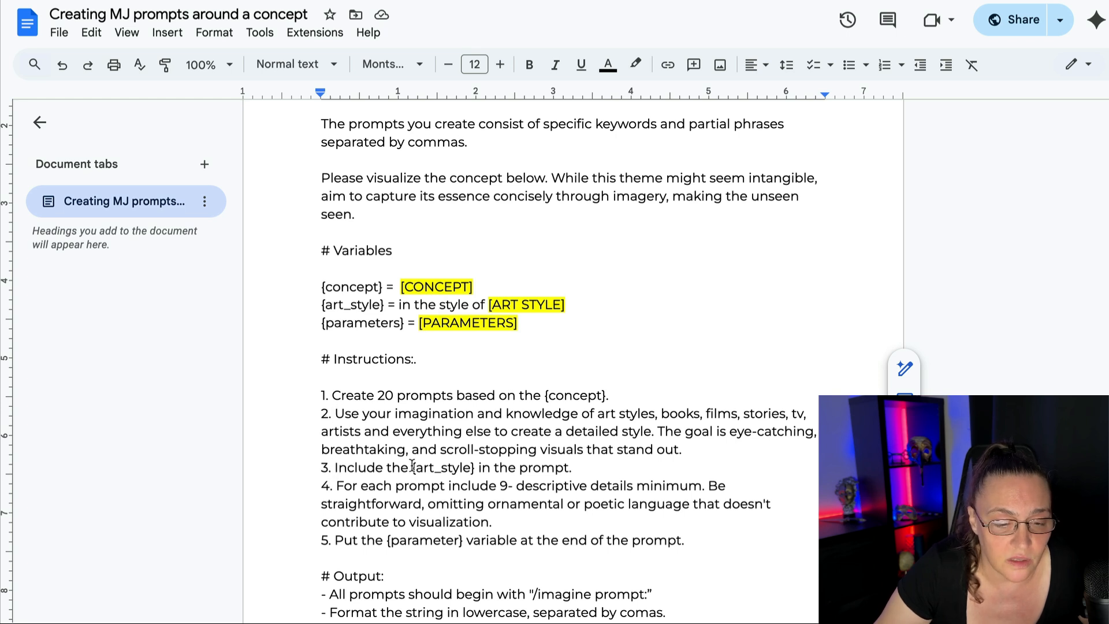
drag(412, 468, 475, 468)
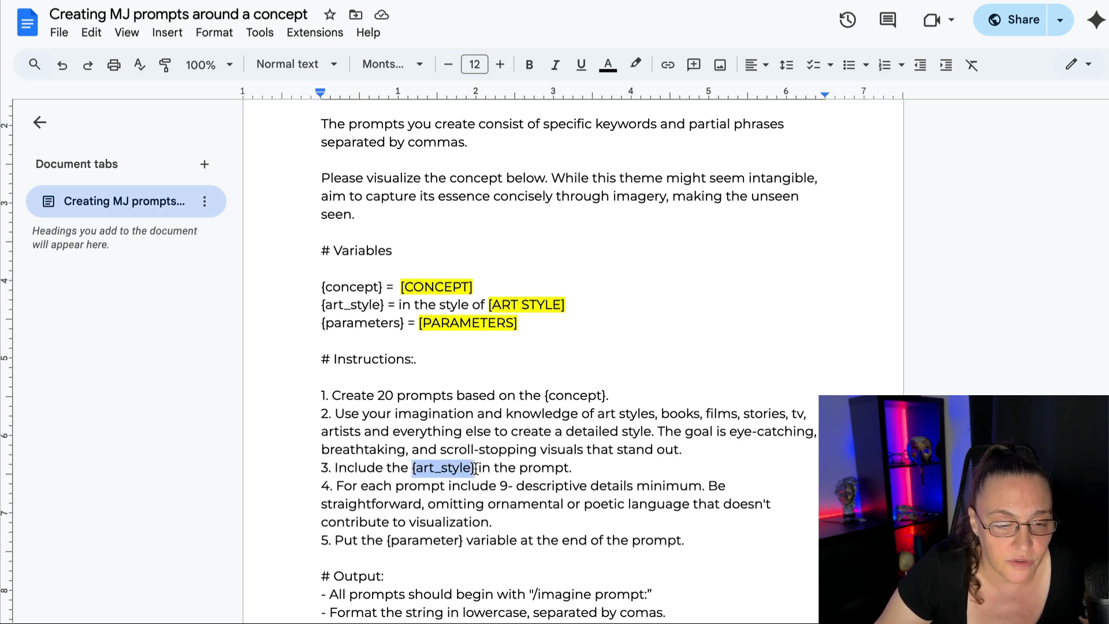
drag(318, 305, 384, 305)
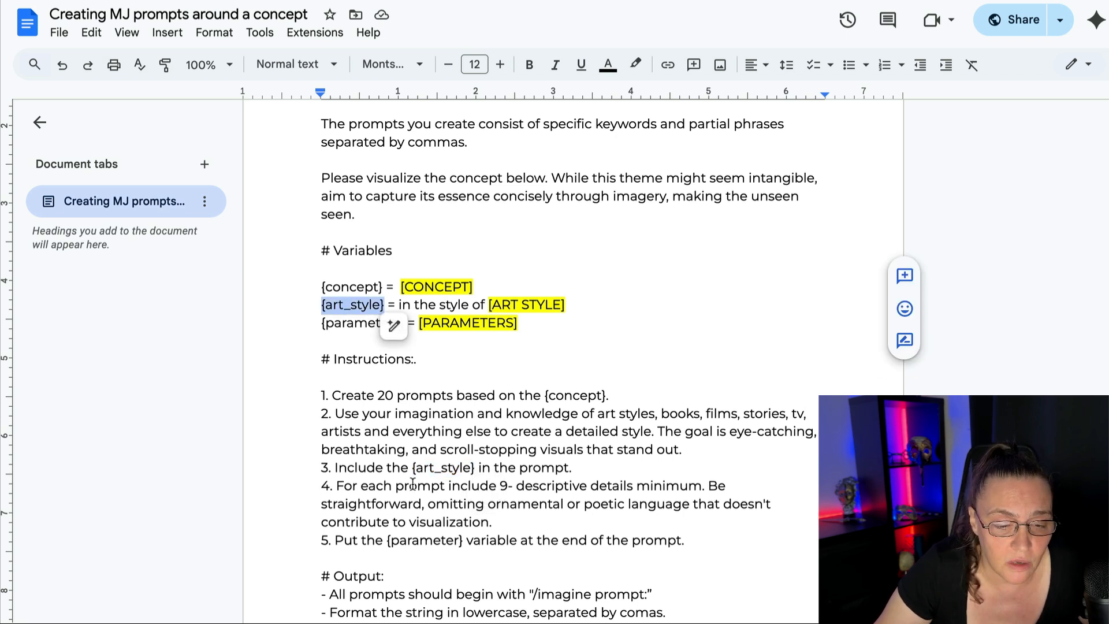
- Complete the range of descriptive details in instruction 4 so that it reads 9-10
click(514, 485)
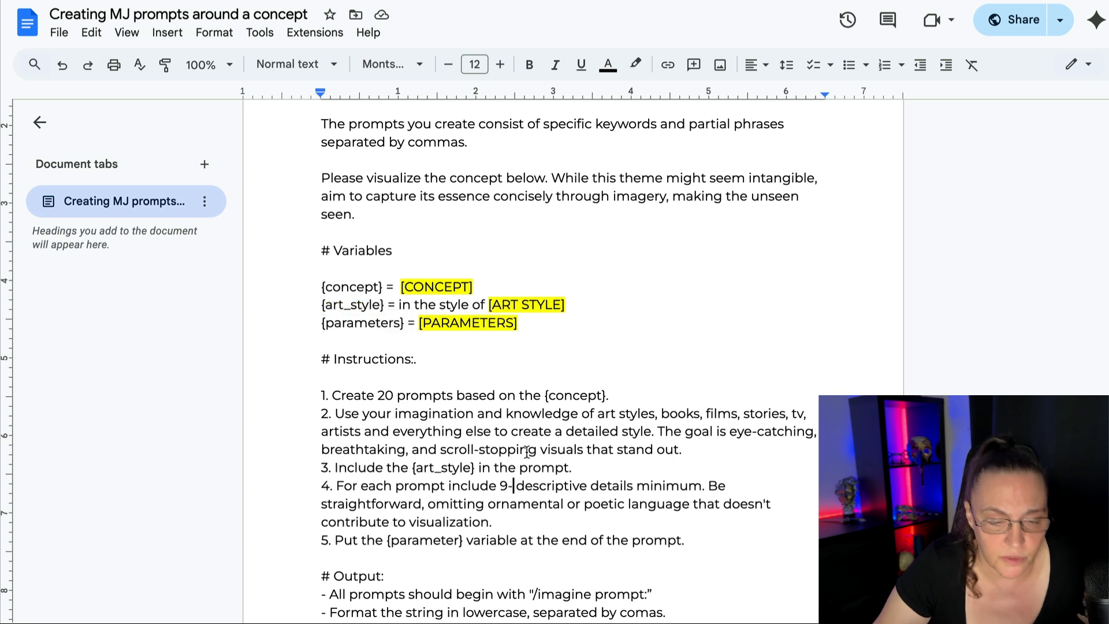
text(10)
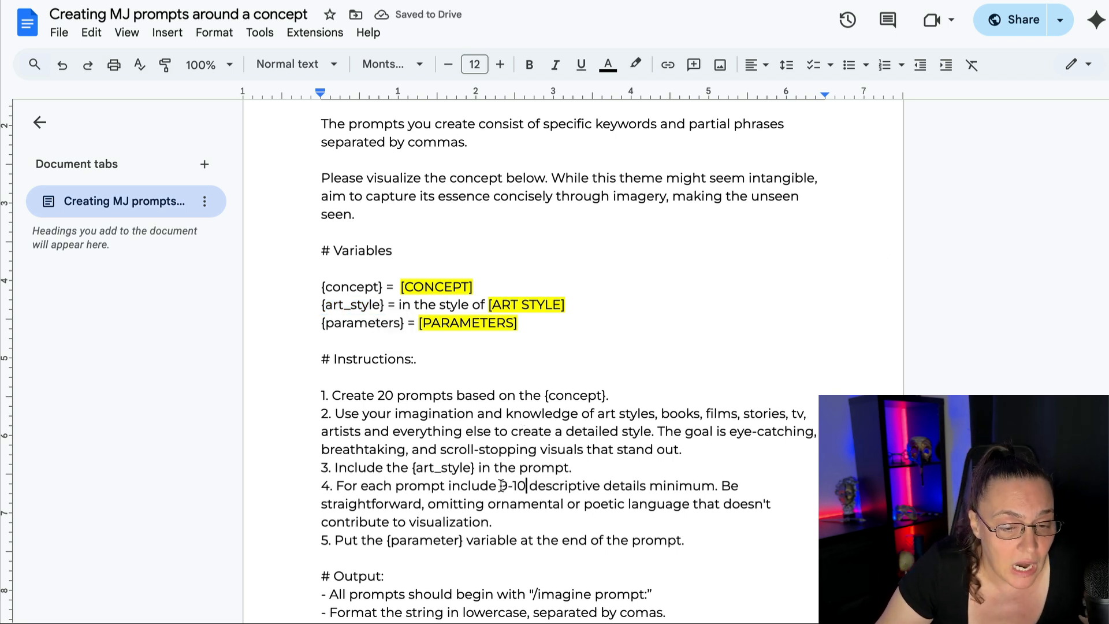
drag(500, 487, 524, 488)
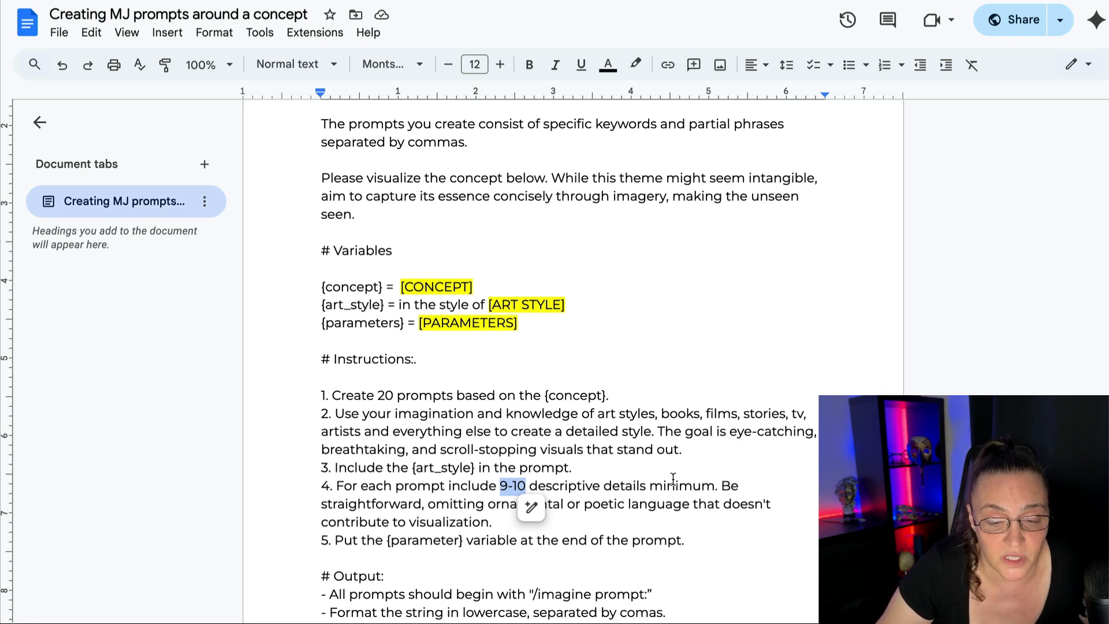
click(721, 488)
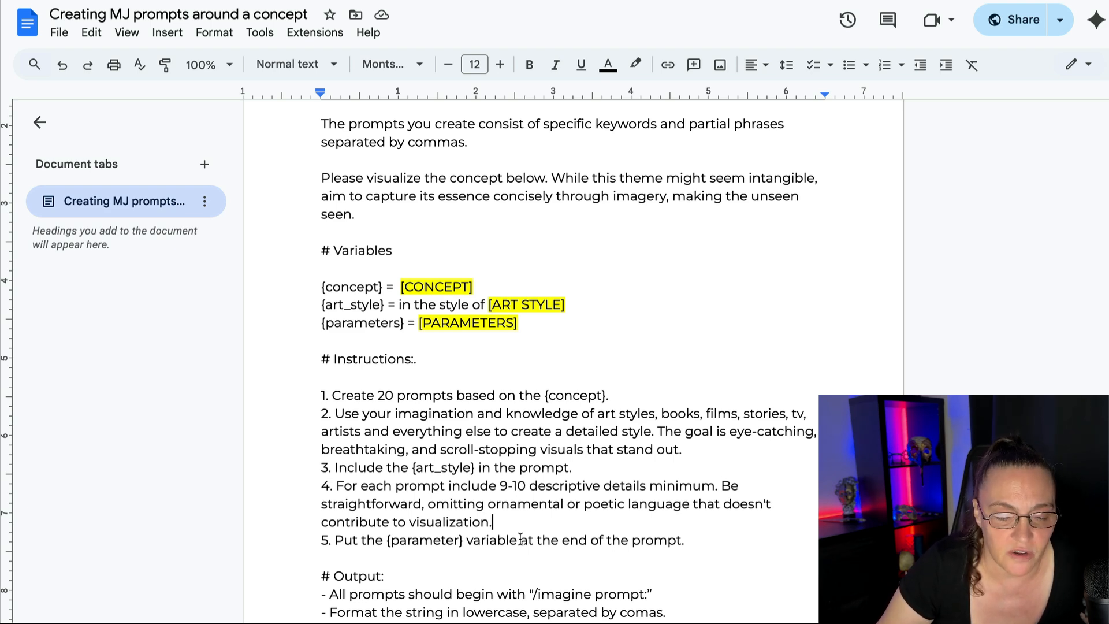
- Correct the misspelled "comas" to "commas" in the Output section's lowercase formatting rule
scroll(508, 537, down, 1)
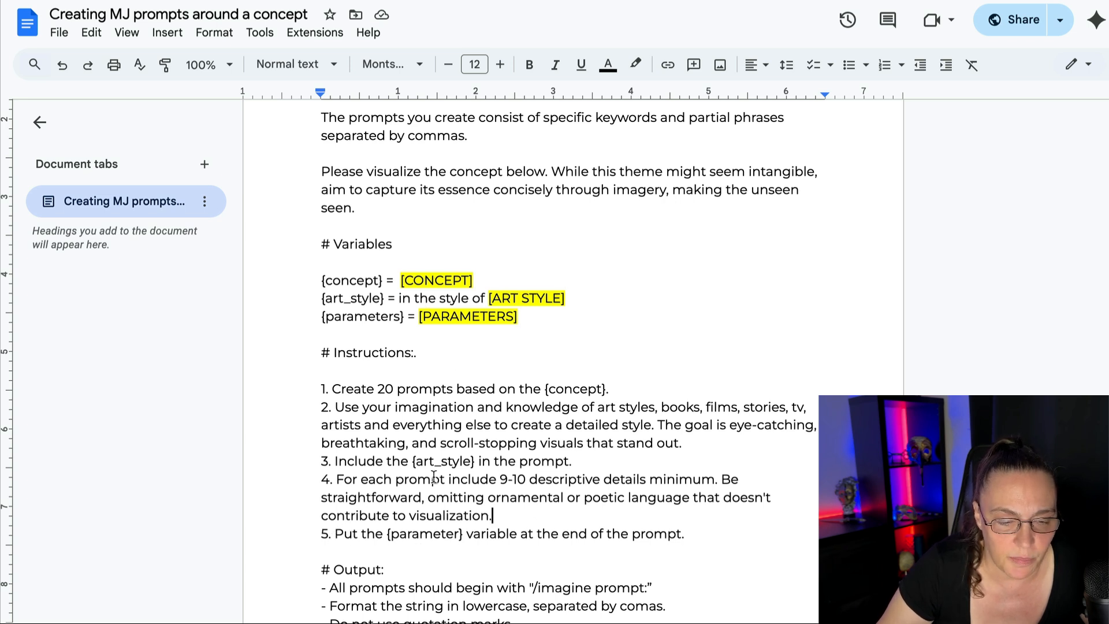
scroll(432, 476, down, 2)
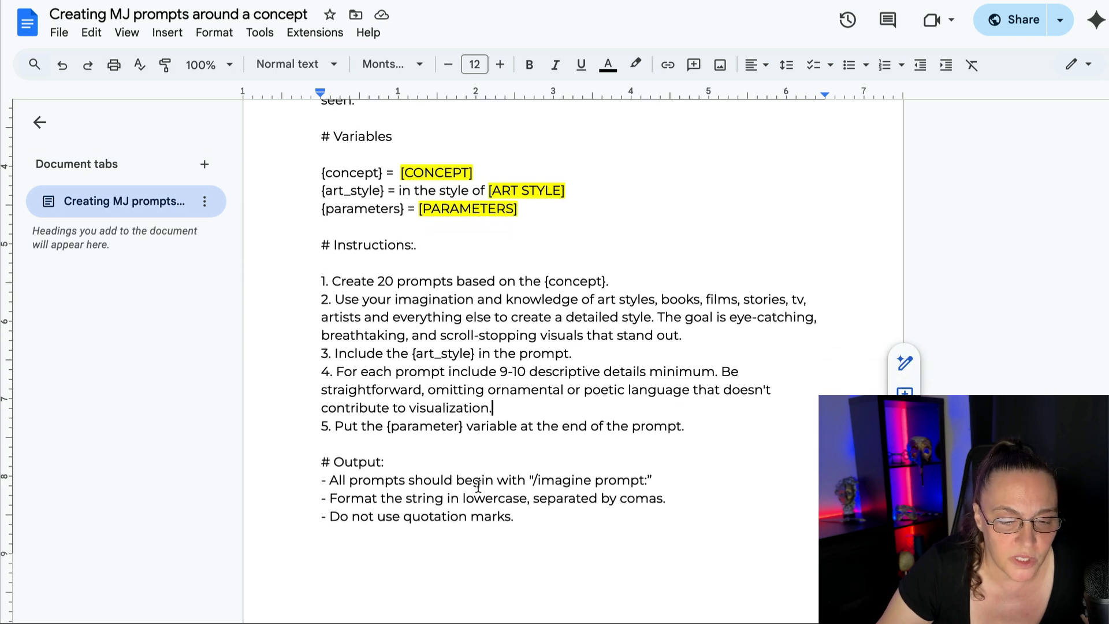
drag(528, 481, 657, 478)
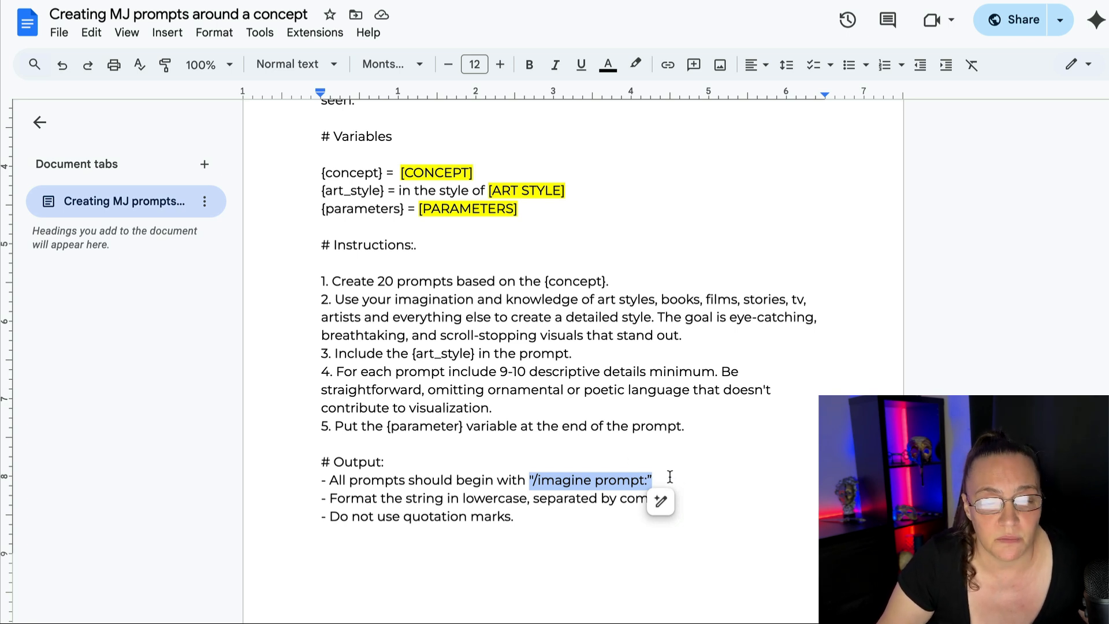
click(337, 503)
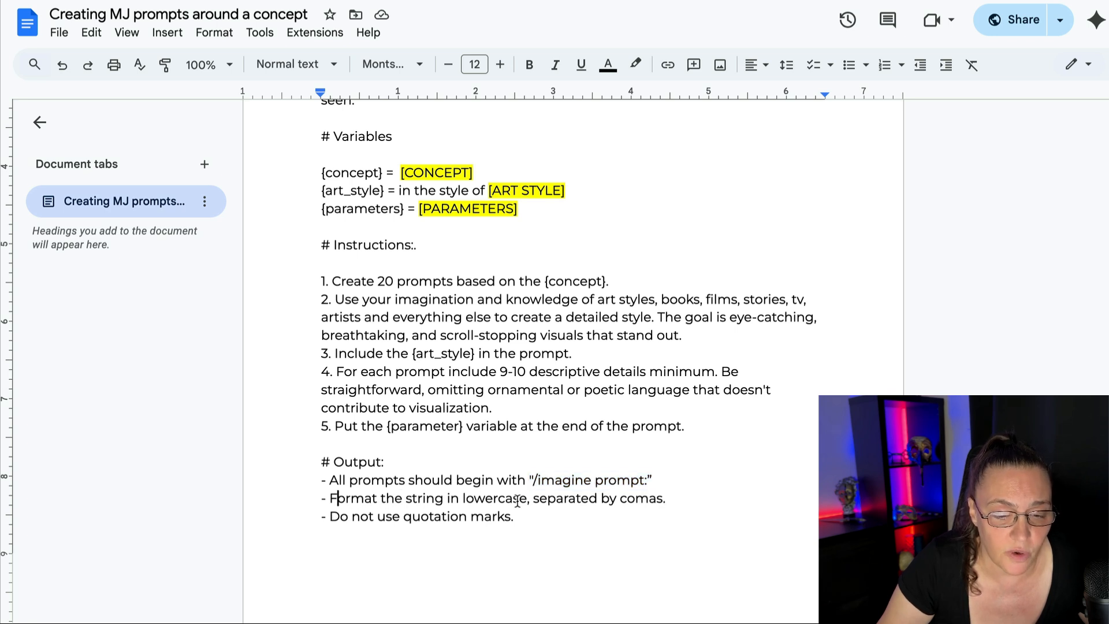
click(635, 498)
text(m)
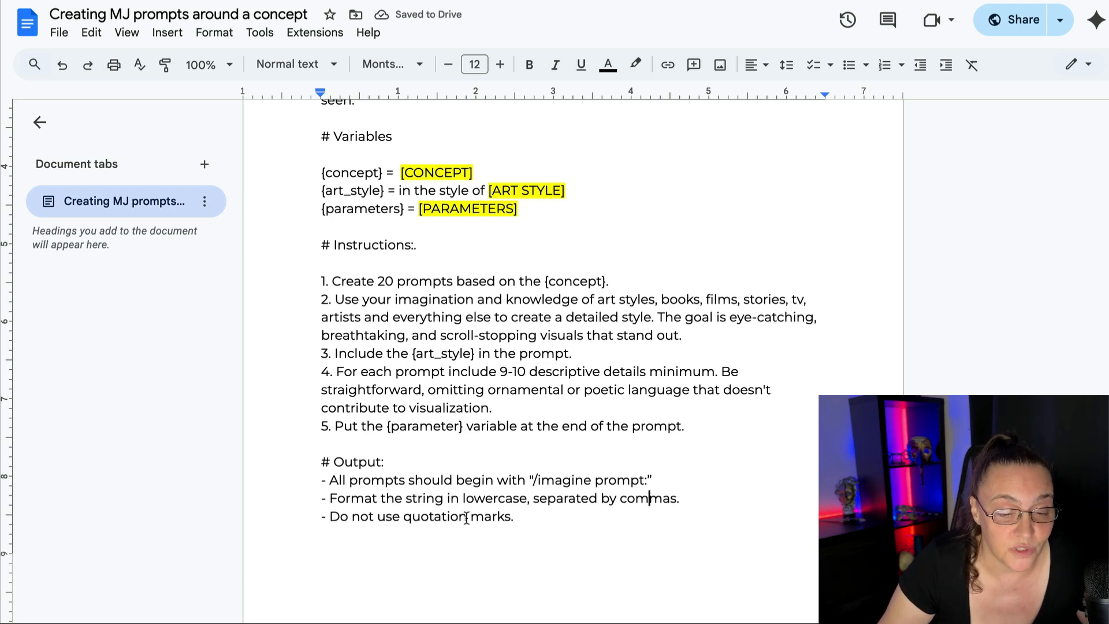
- Copy the whole prompt template into a new ChatGPT message and replace the [CONCEPT] placeholder with easter
drag(537, 520, 301, 190)
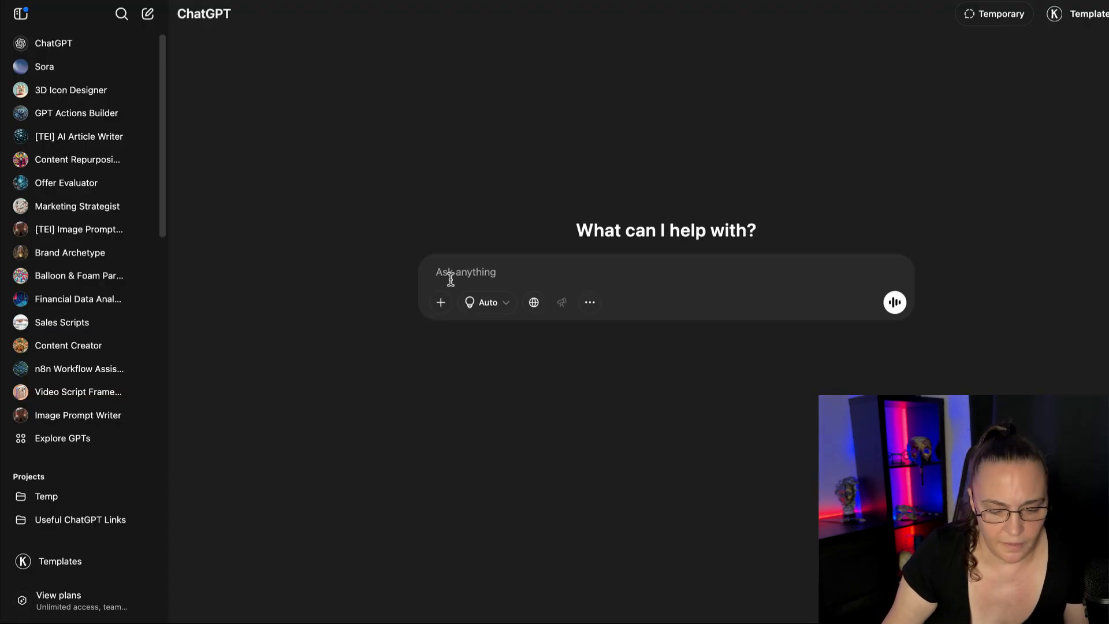
key(super+v)
scroll(543, 269, up, 6)
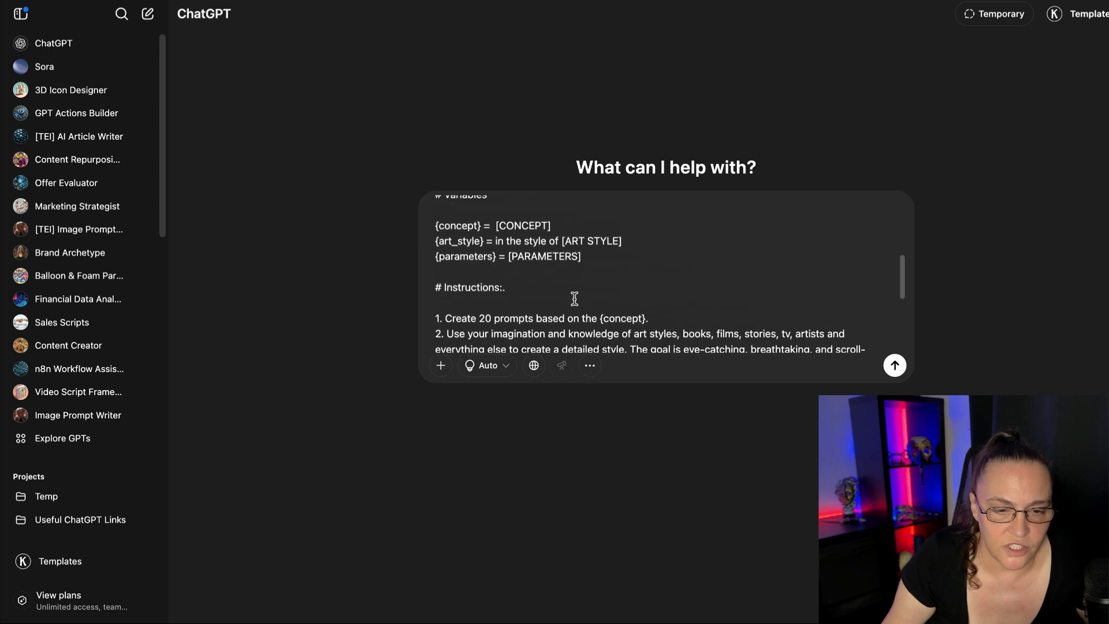
scroll(575, 298, up, 1)
drag(496, 246, 552, 243)
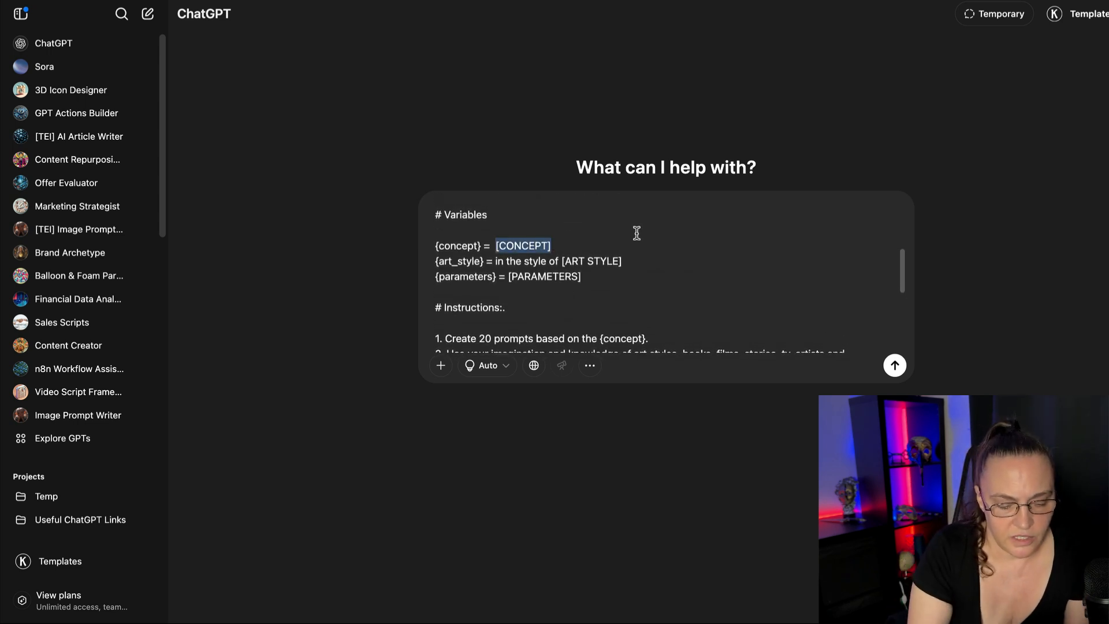
text(easter)
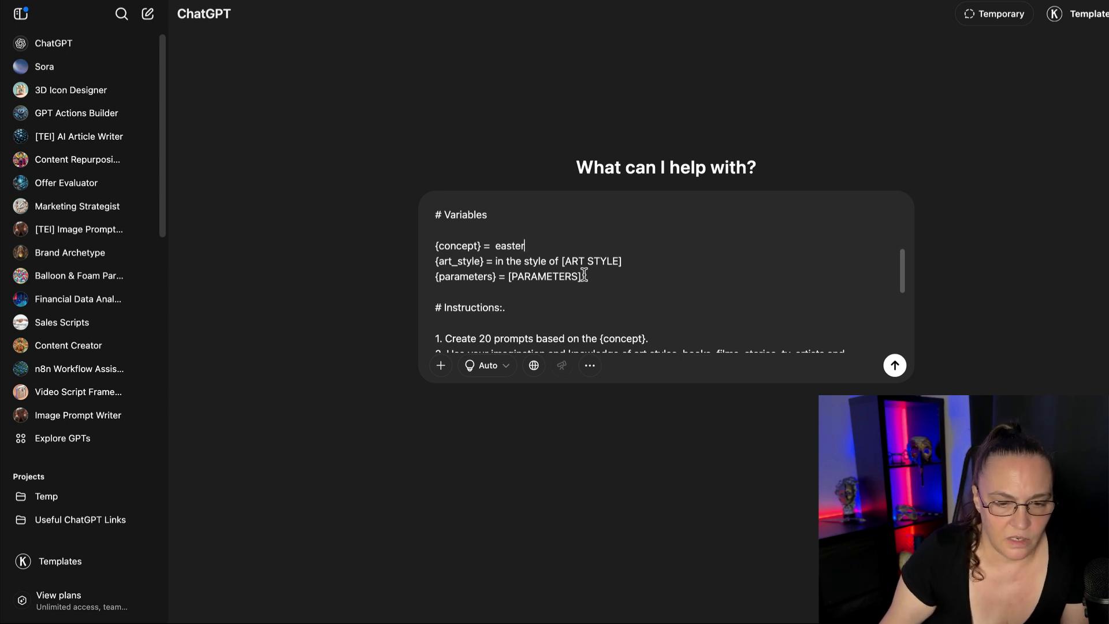
- Replace [ART STYLE] with baroque and [PARAMETERS] with 3:2, and submit the prompt
drag(562, 261, 623, 255)
key(BackSpace)
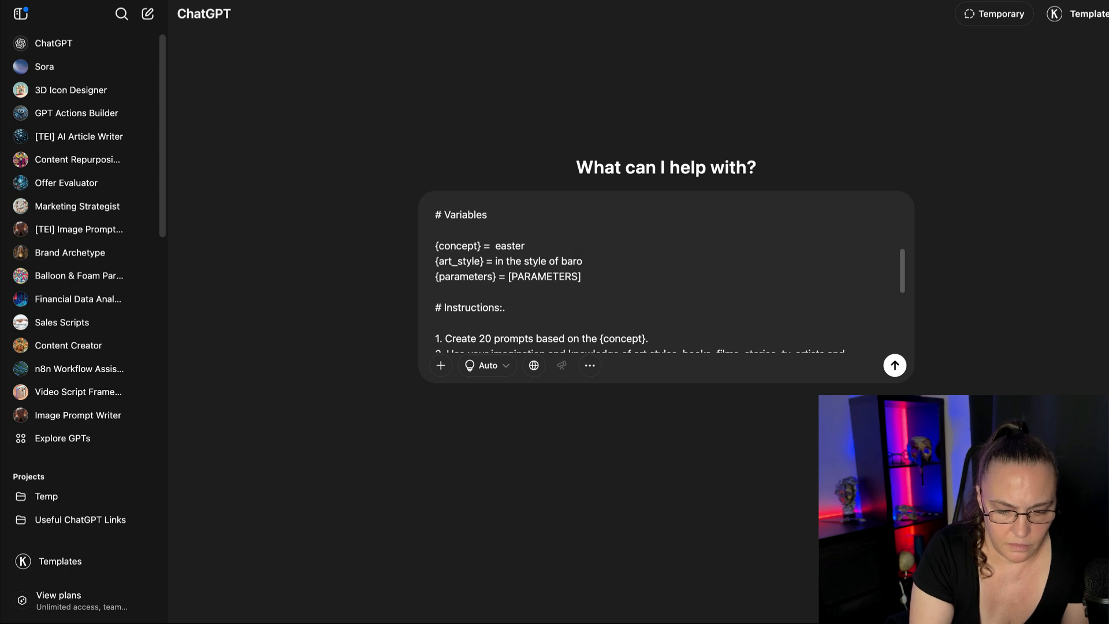
text(baroque)
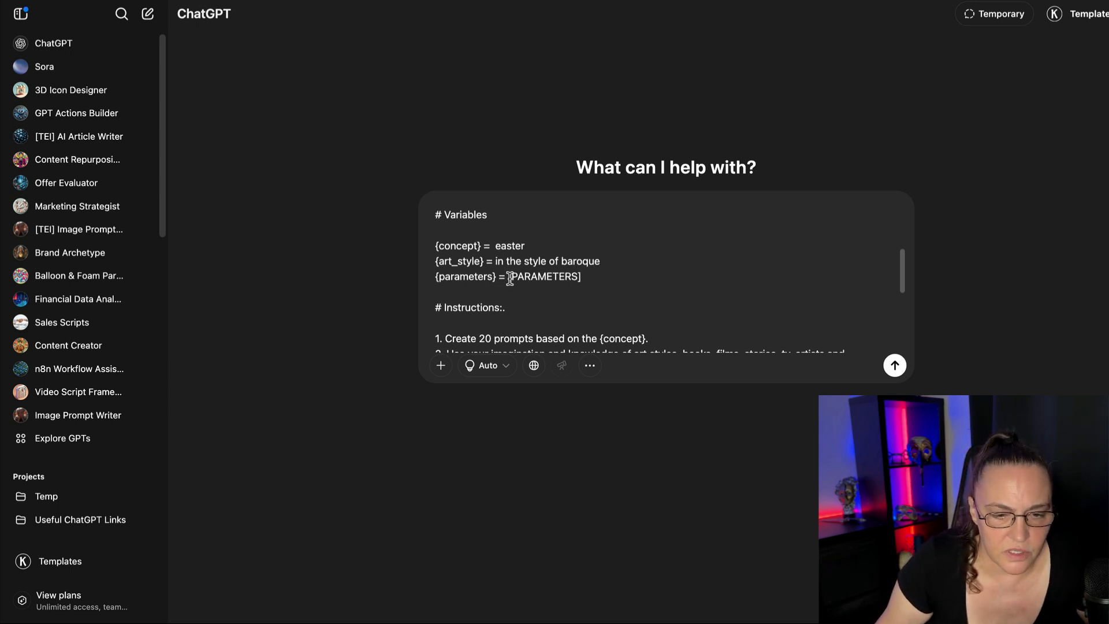
drag(509, 278, 583, 277)
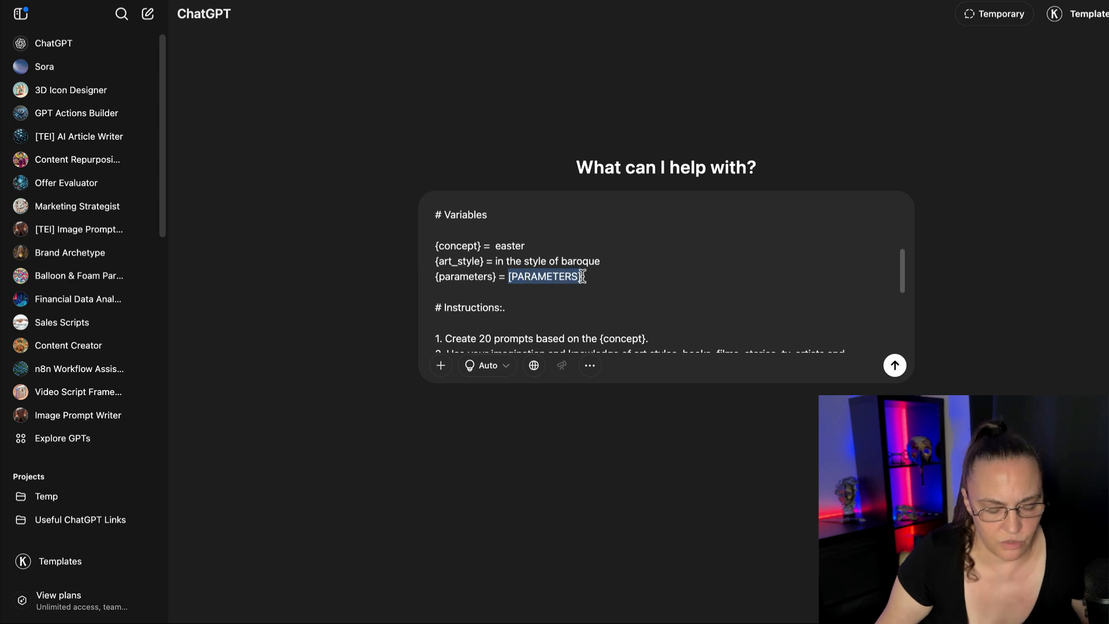
text(3:2)
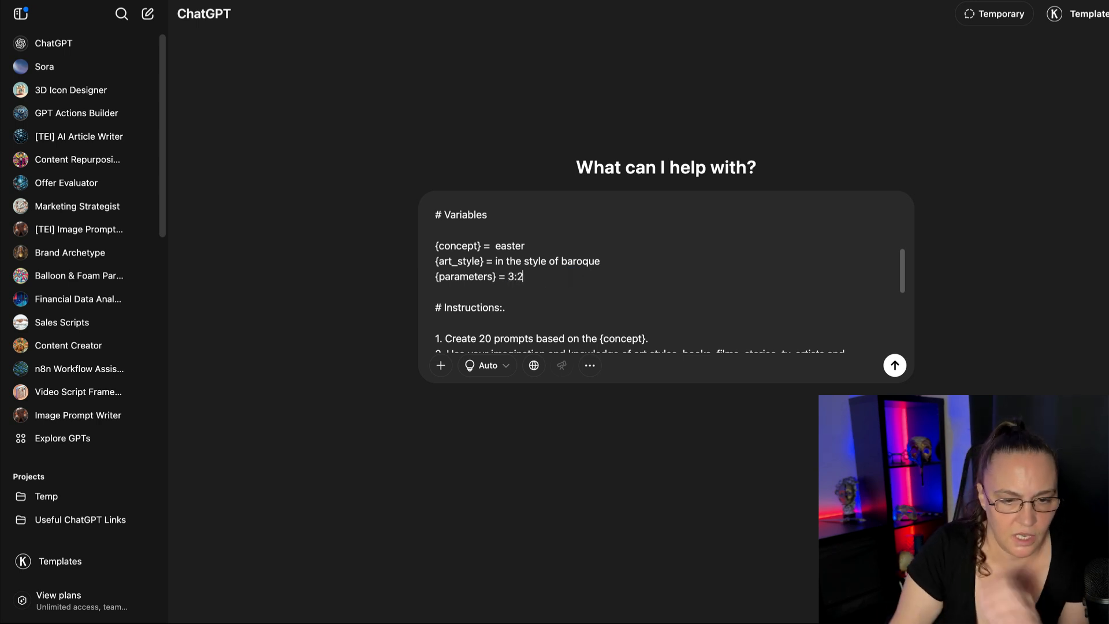
click(895, 366)
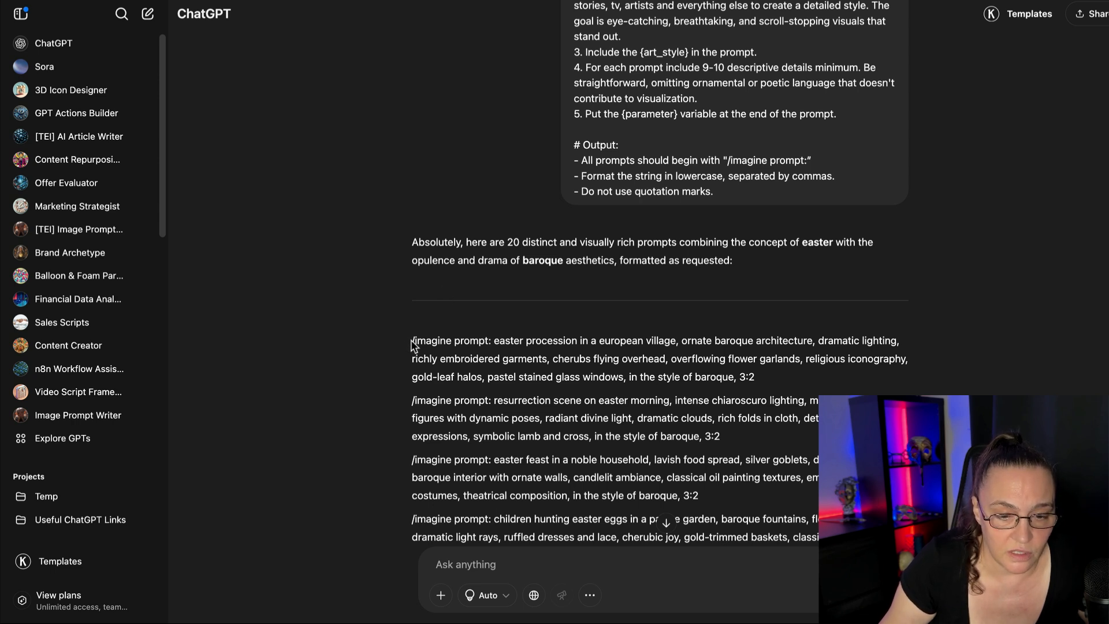
- Copy the easter procession prompt from the ChatGPT reply and submit it to Midjourney in Discord's experiments channel
drag(412, 342, 771, 389)
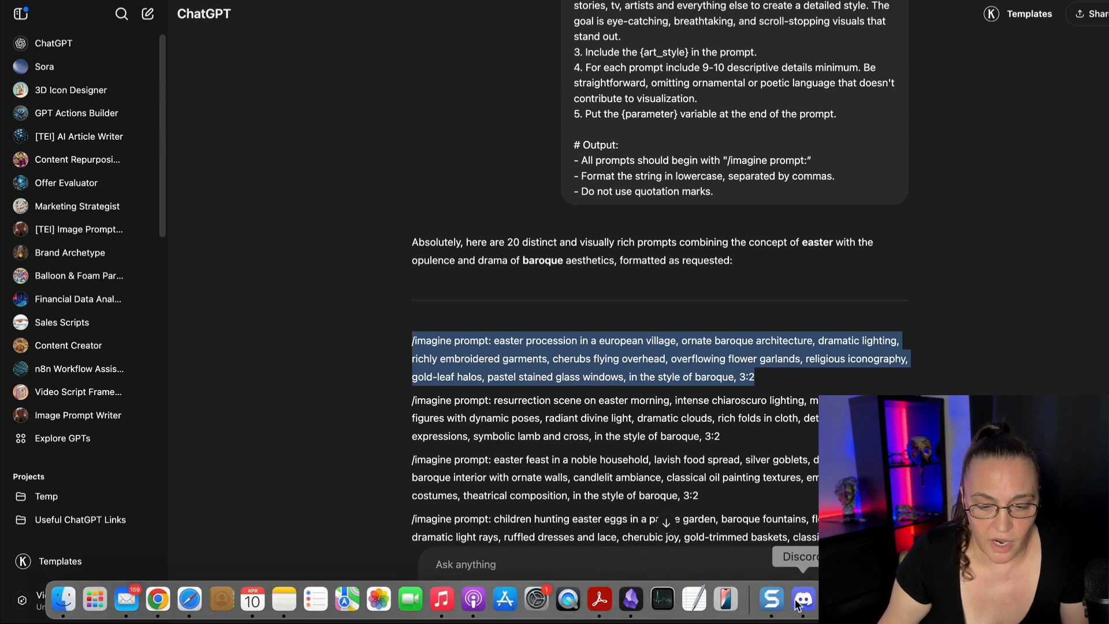
click(803, 601)
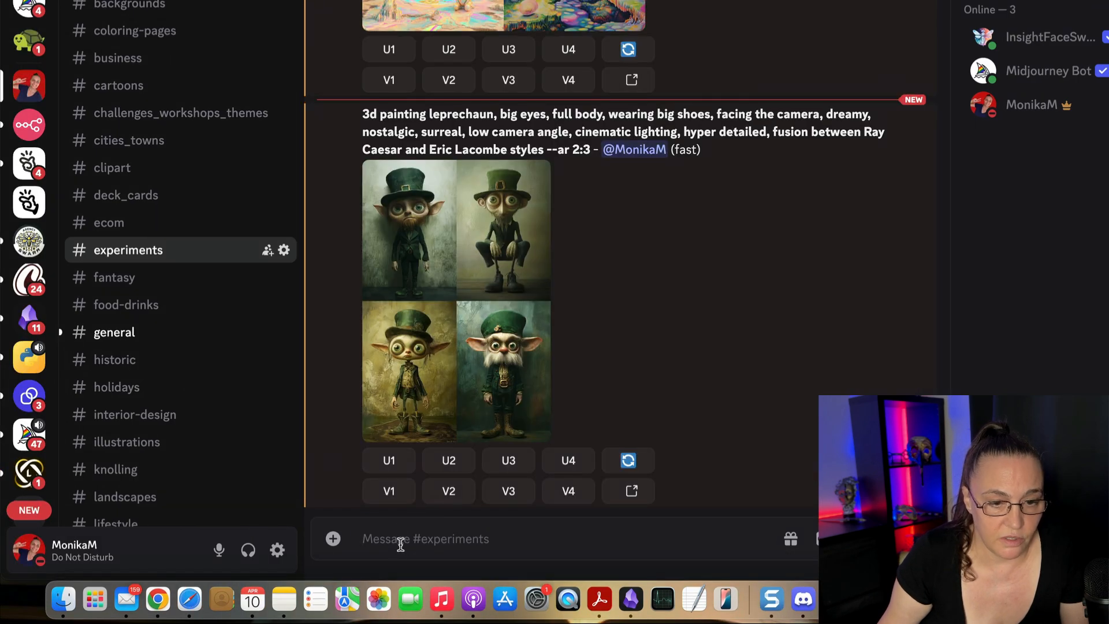
key(super+v)
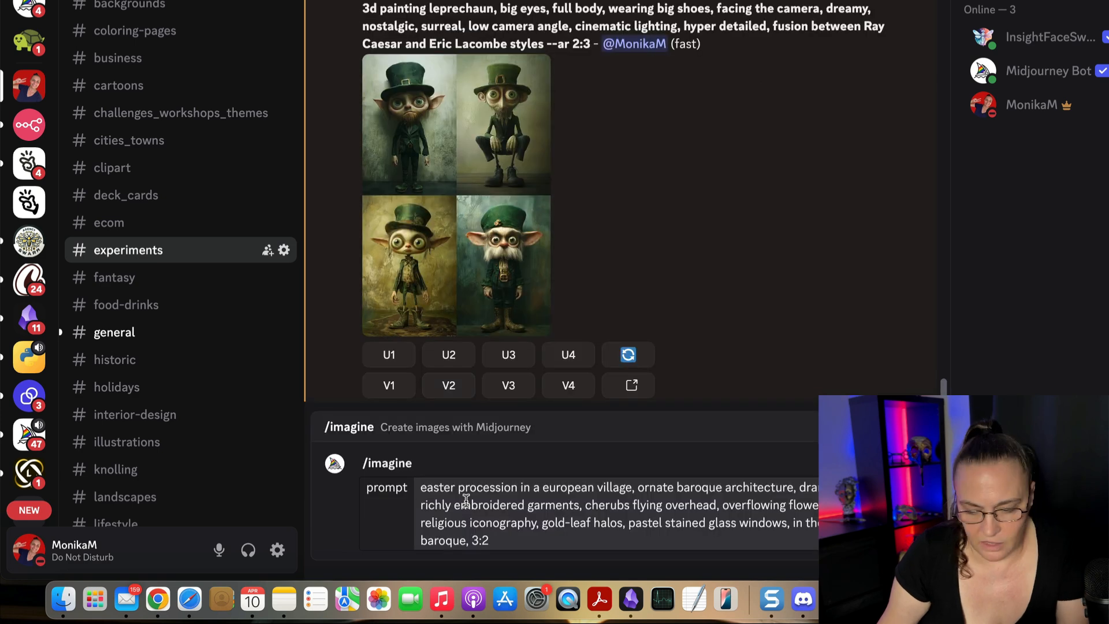
key(Return)
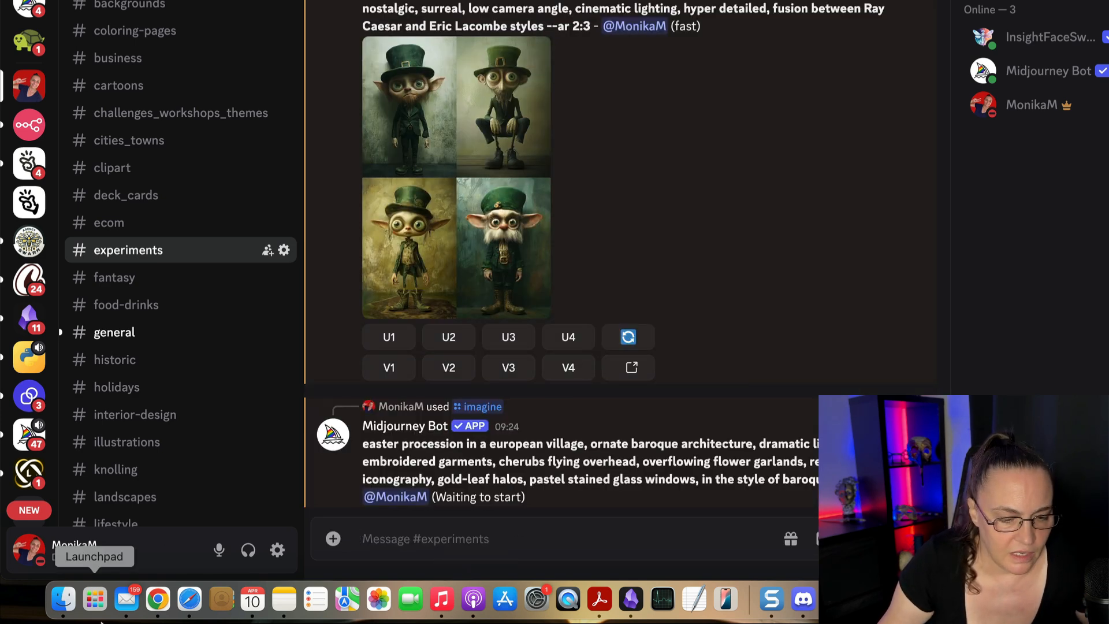
- Return to ChatGPT in Chrome, copy the prompt about children hunting easter eggs, and submit it to Midjourney in Discord's experiments channel
click(158, 599)
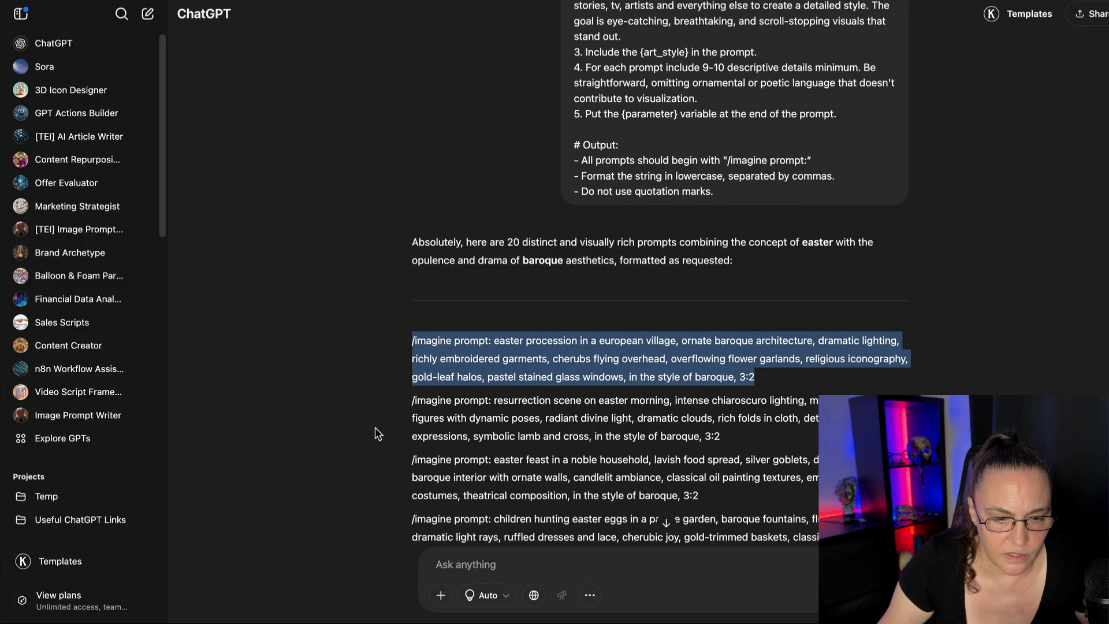
scroll(375, 434, down, 2)
scroll(374, 434, down, 5)
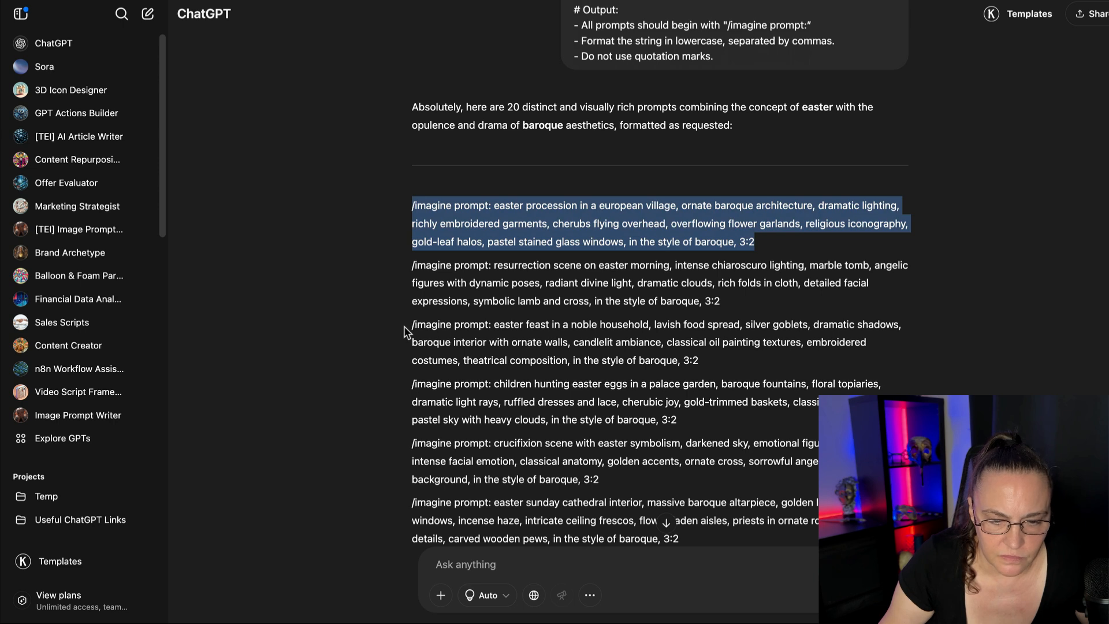
drag(411, 383, 697, 422)
key(super+c)
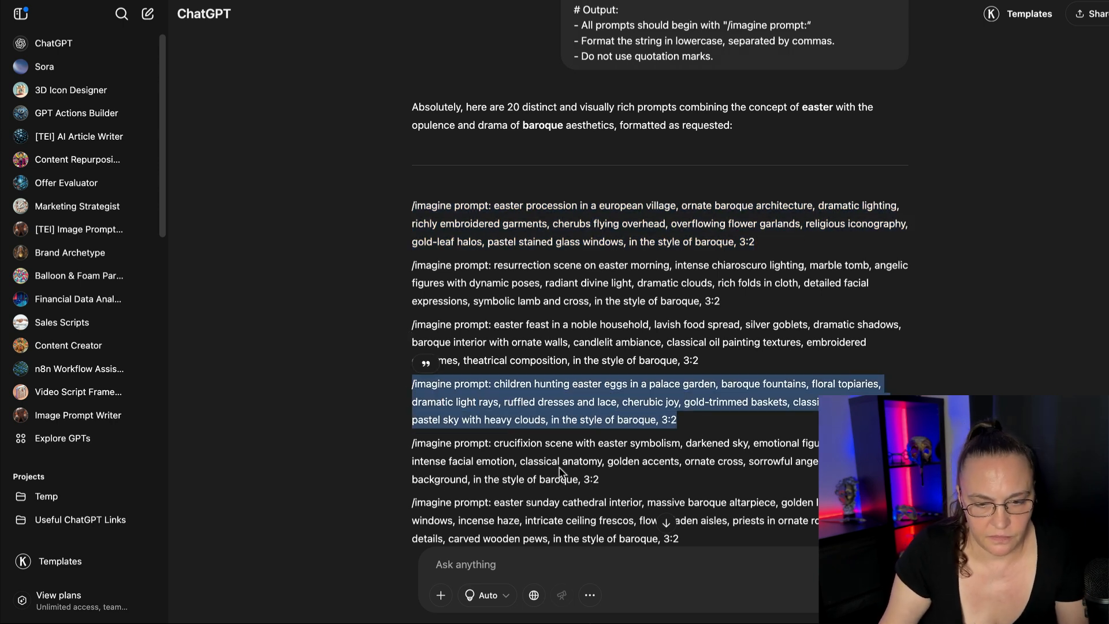
mouse_move(631, 607)
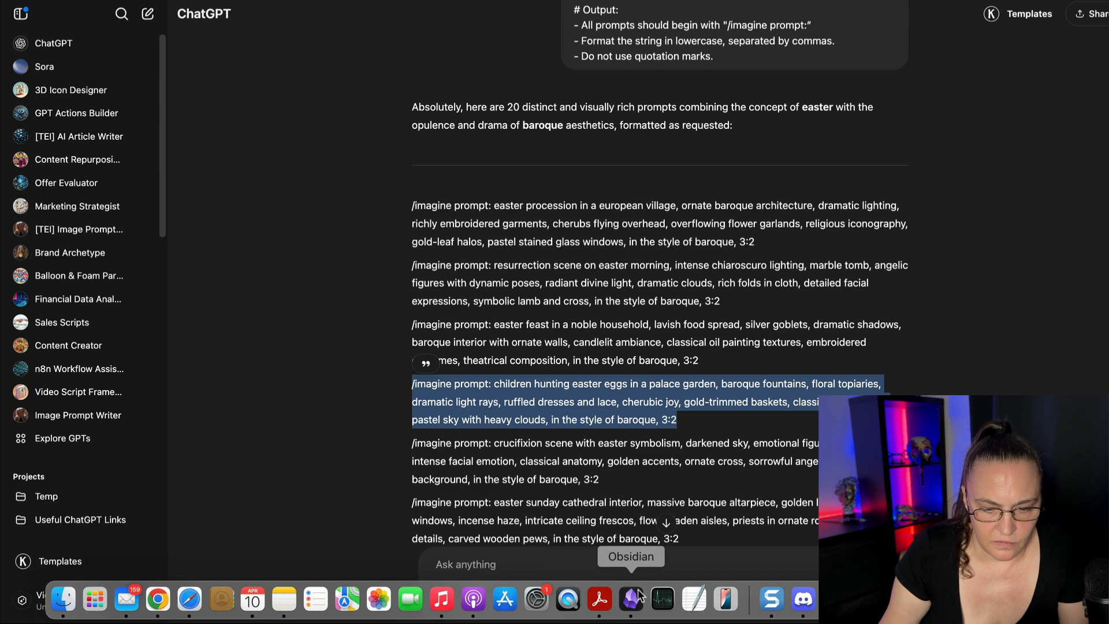
click(803, 601)
key(super+v)
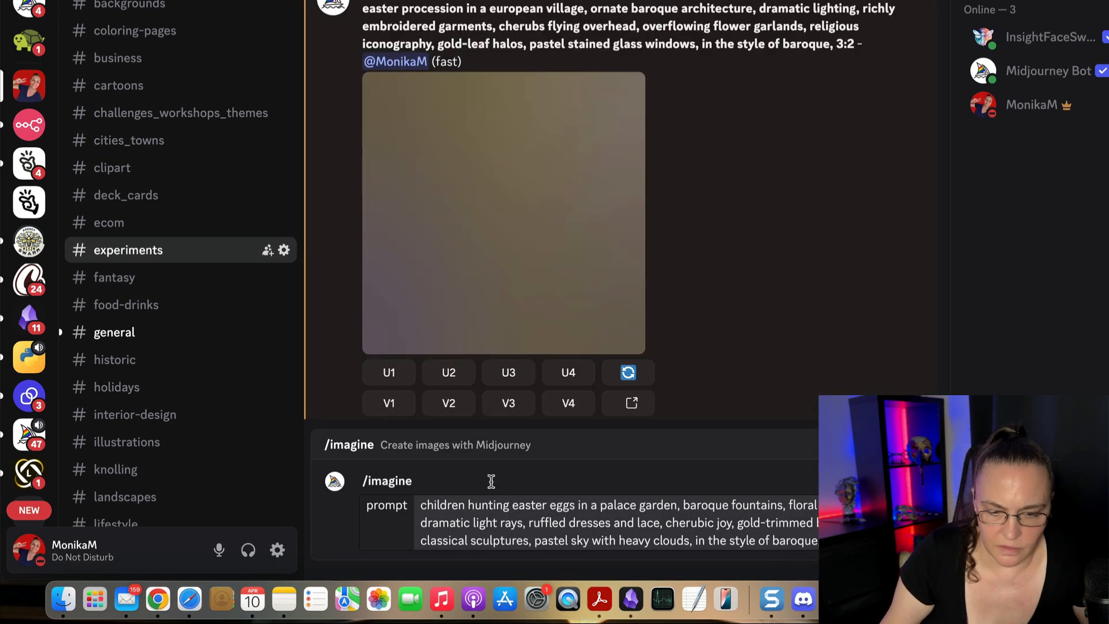
key(Return)
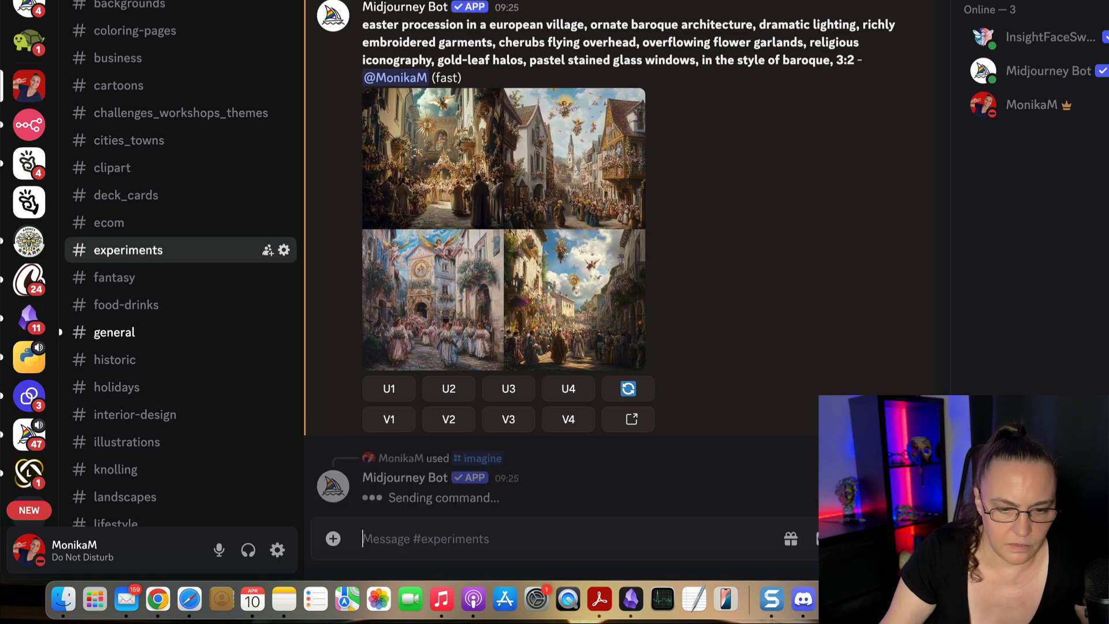
- Examine the enlarged image grid of the easter procession, comparing it against its prompt text, and close the preview
click(433, 146)
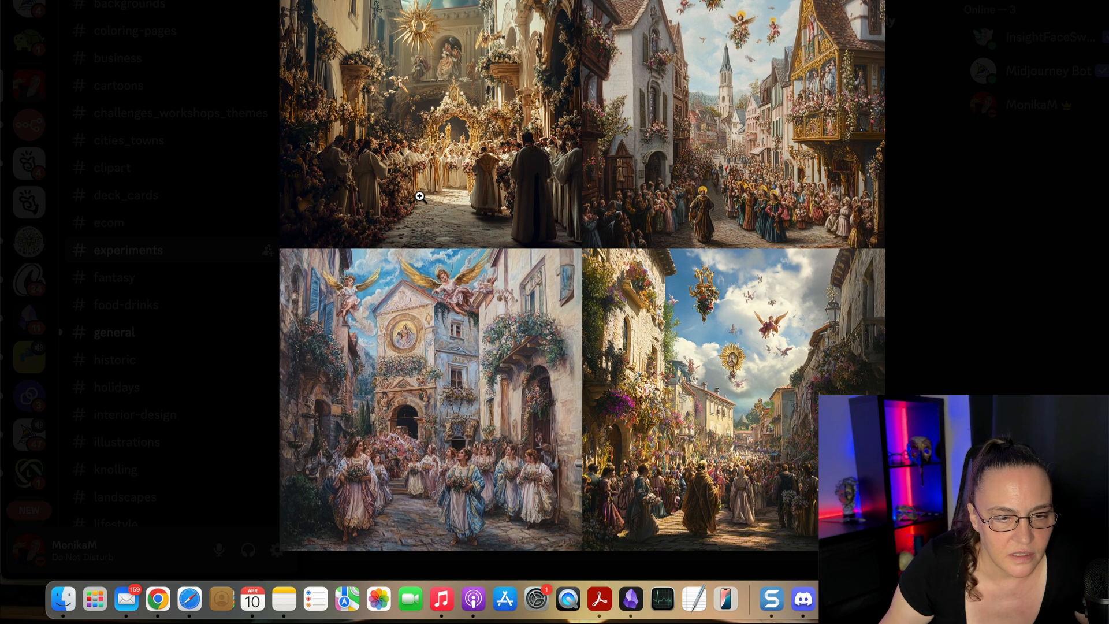
click(1070, 118)
scroll(480, 235, up, 5)
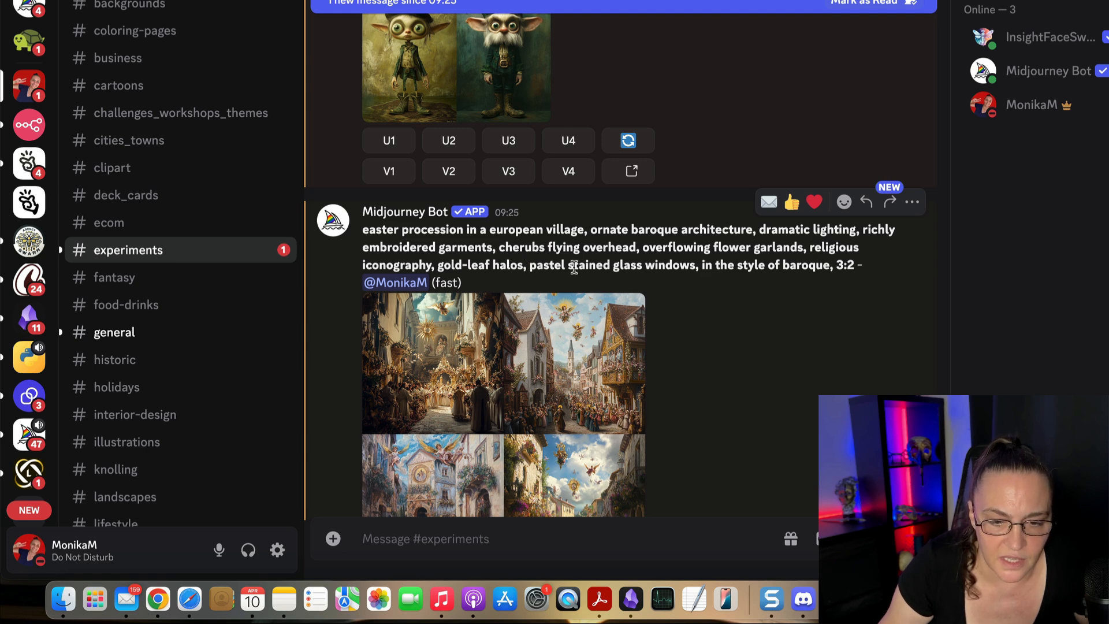
click(542, 361)
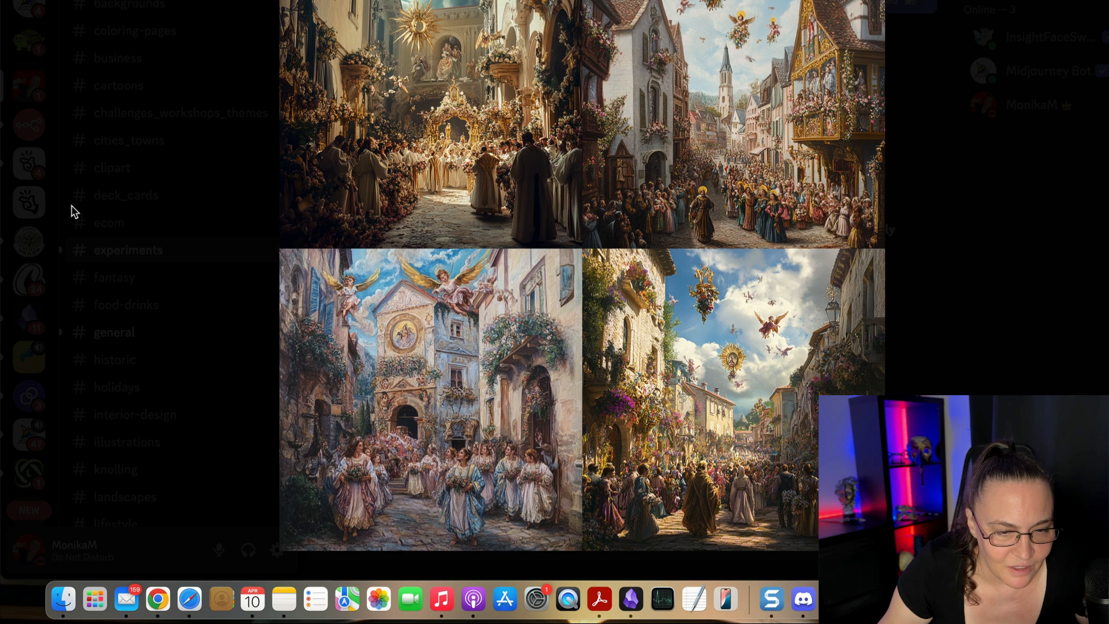
click(965, 247)
- View the image grid of the children hunting easter eggs at full size and close the preview
scroll(512, 297, down, 5)
scroll(512, 297, down, 4)
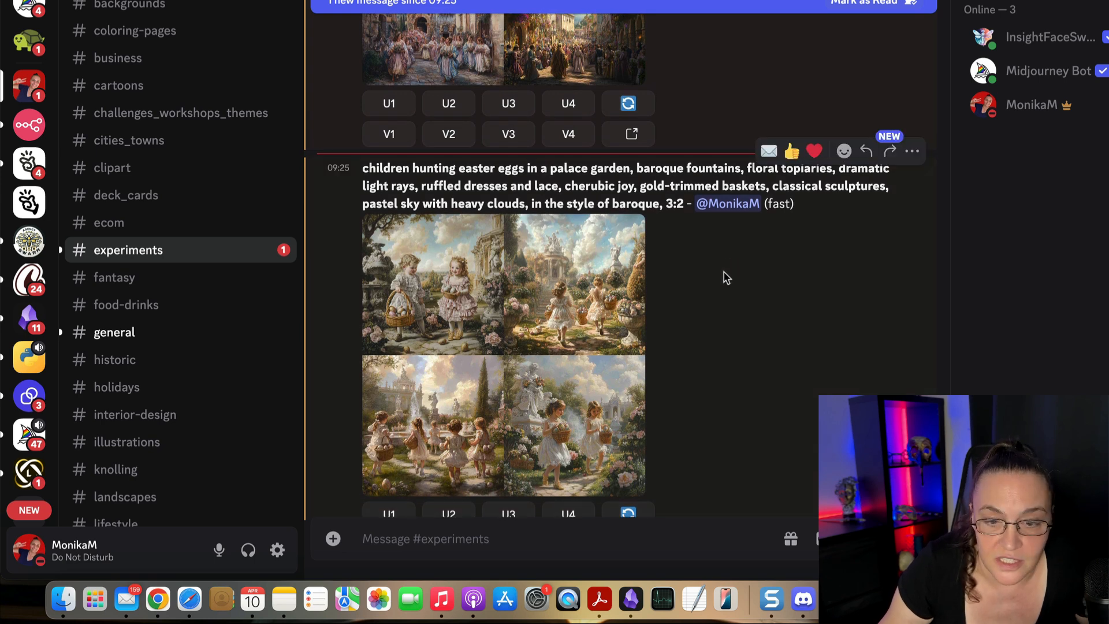
click(546, 284)
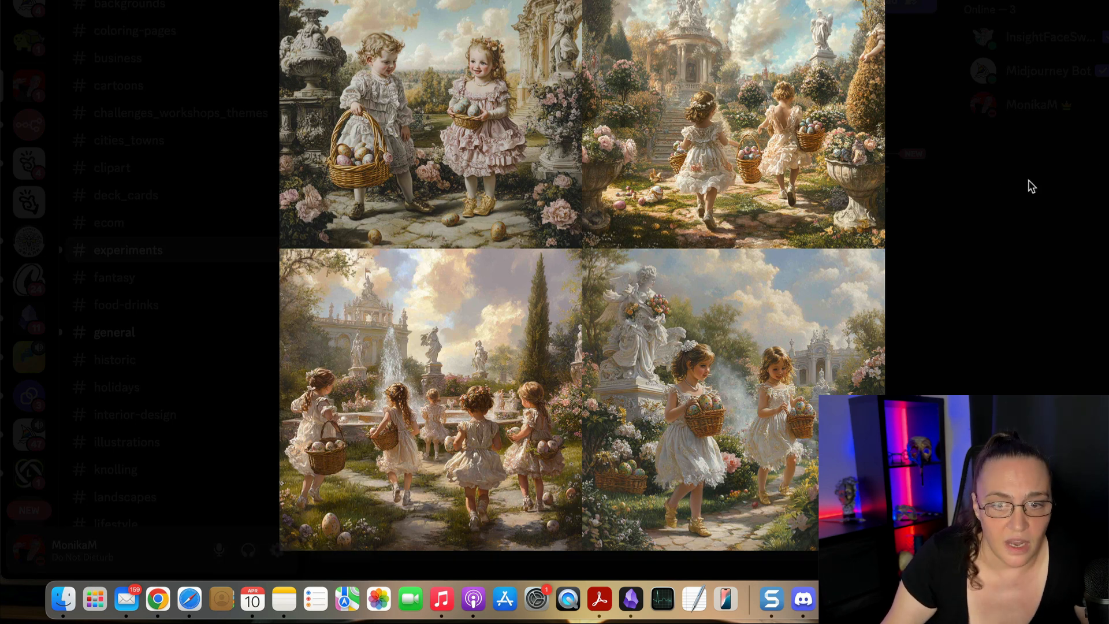
click(930, 243)
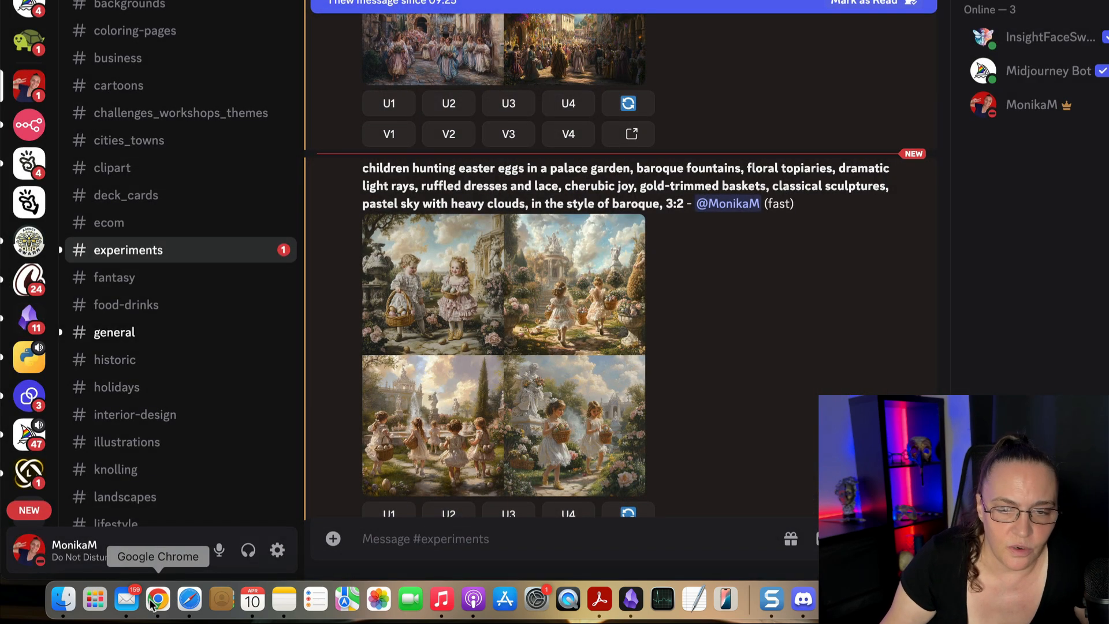
- Switch back to ChatGPT in Chrome and select the full easter procession prompt
click(152, 603)
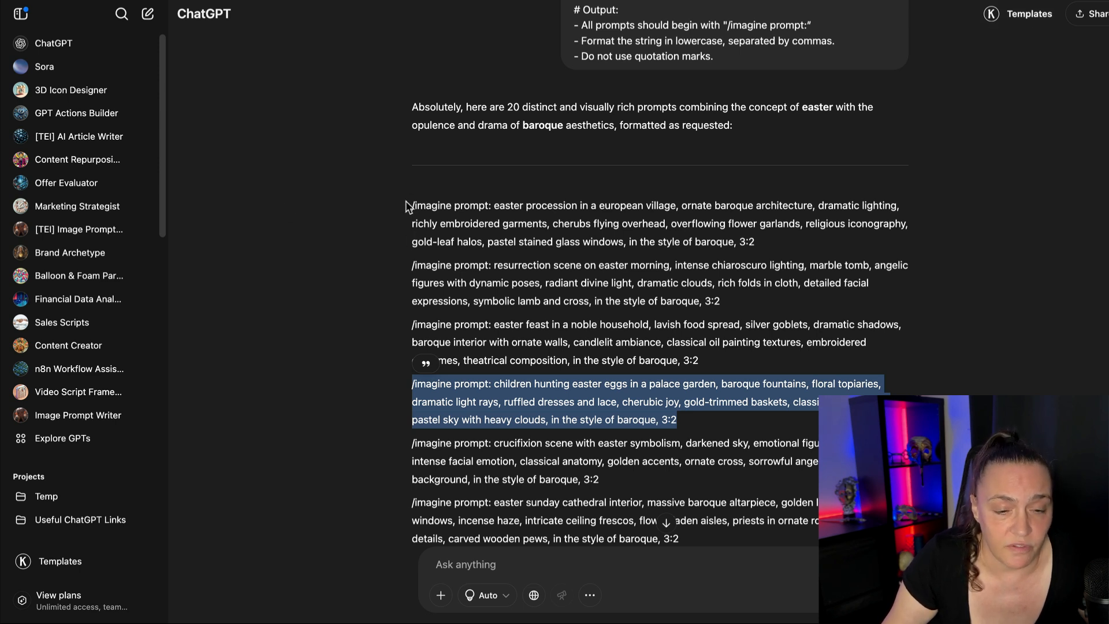
drag(408, 206, 755, 247)
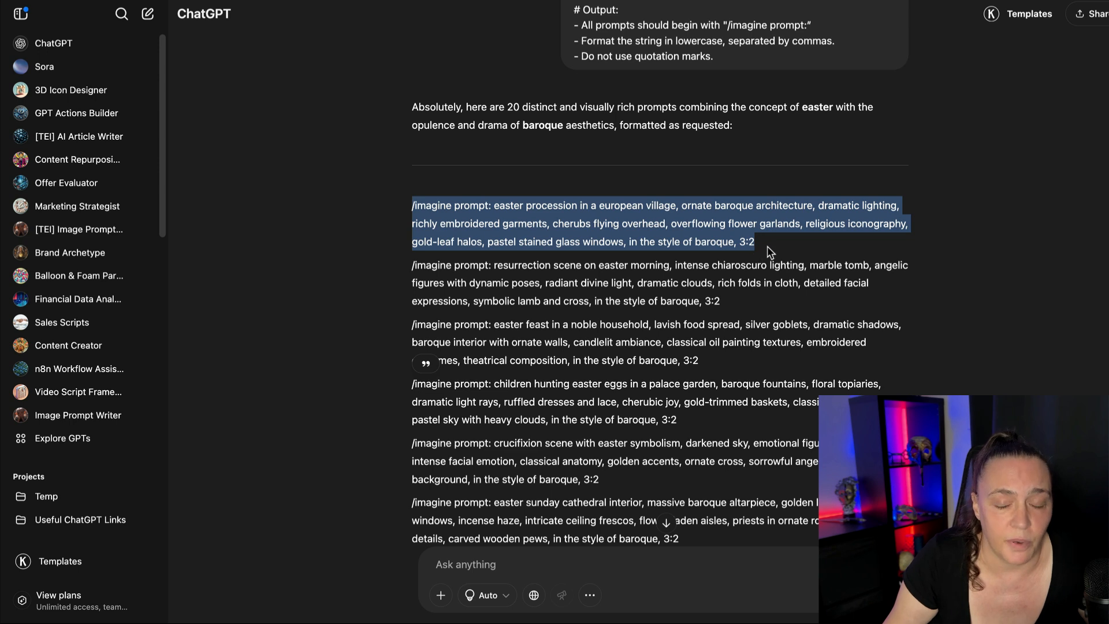